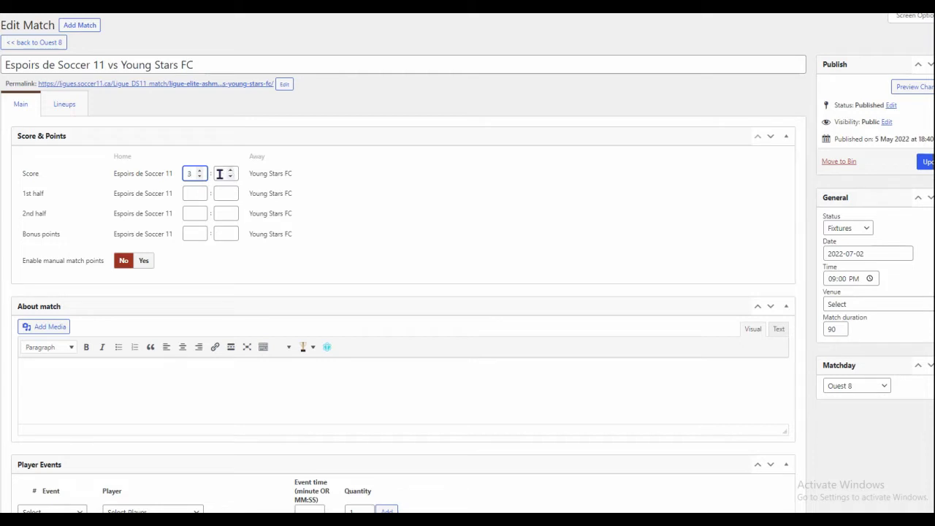
Enter 4 as Young Stars FC's final score, with half scores of 1–2 for the first half and 2–2 for the second
click(219, 173)
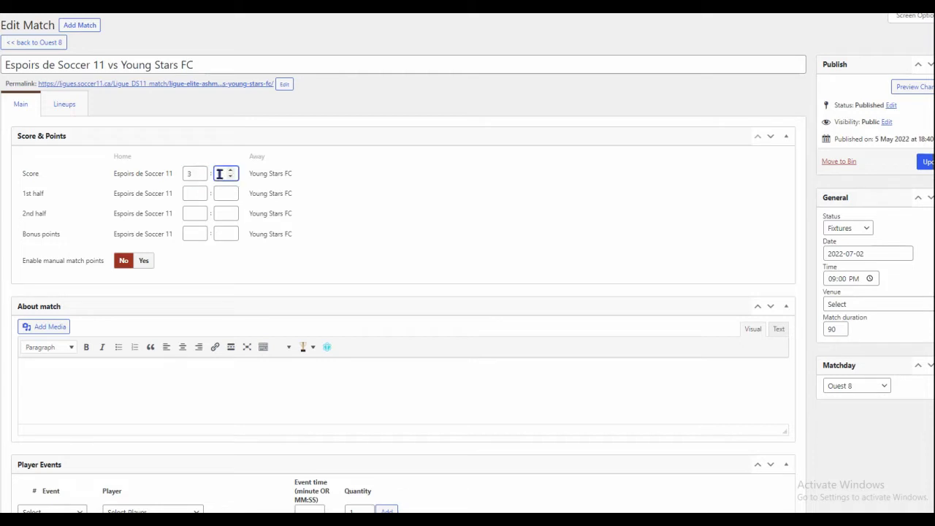
click(190, 193)
text(1)
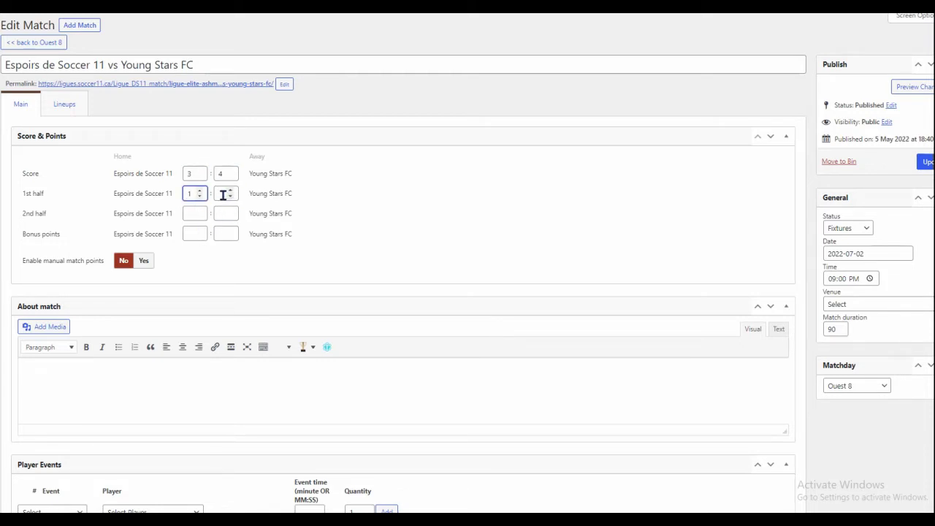
click(223, 194)
click(222, 214)
text(2)
click(193, 214)
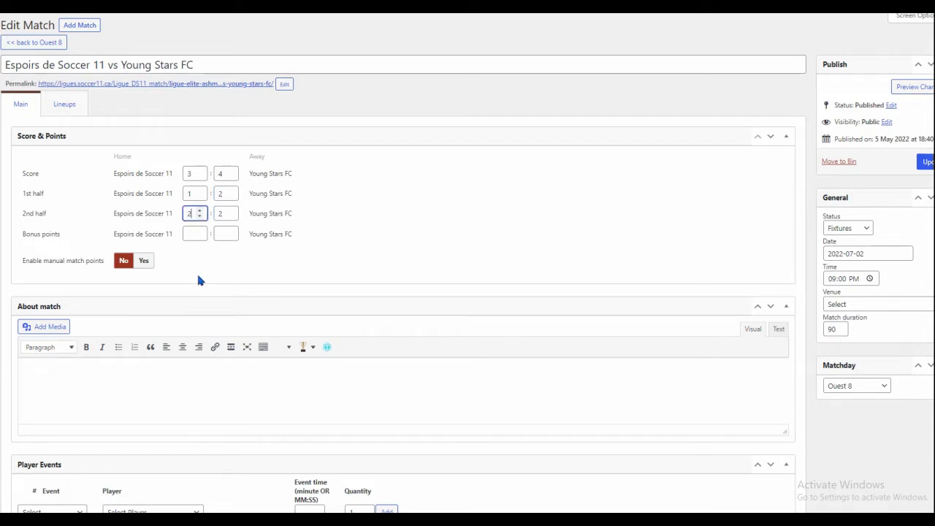
Set the match status to Played
scroll(350, 334, down, 1)
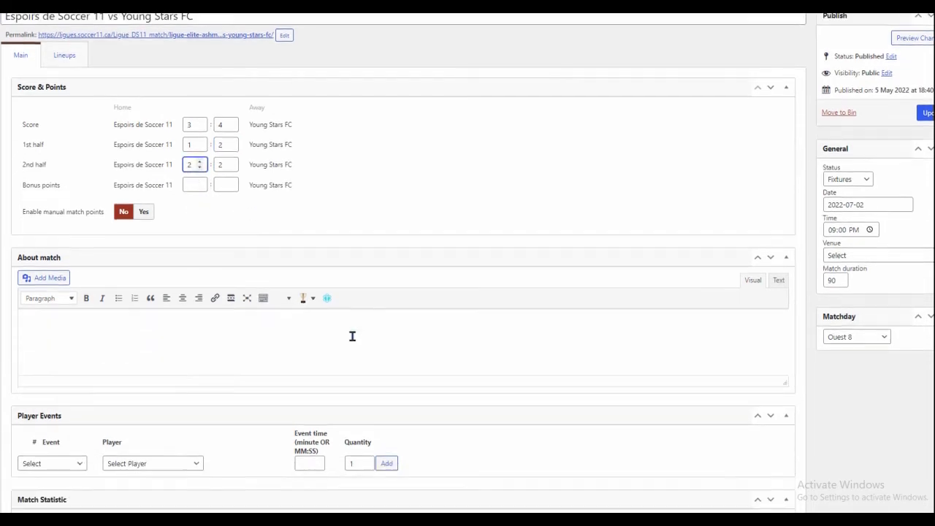
click(866, 154)
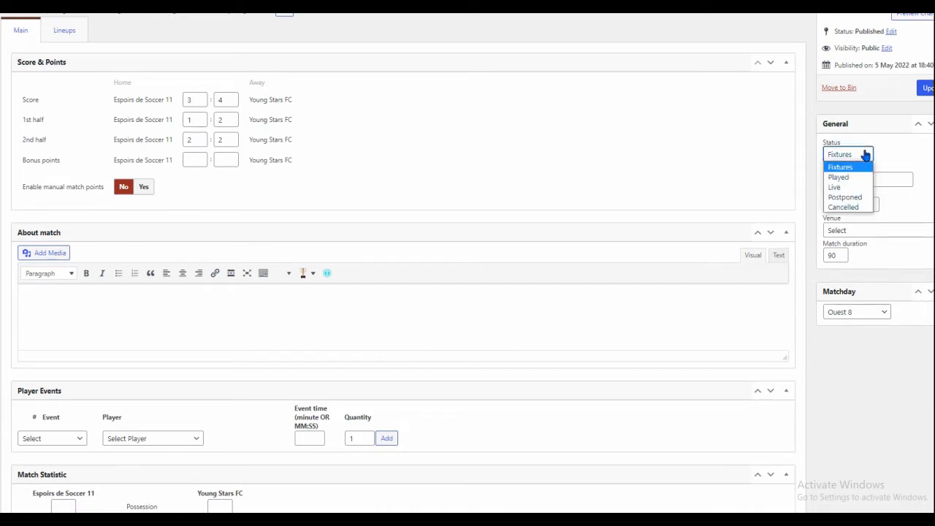
click(842, 177)
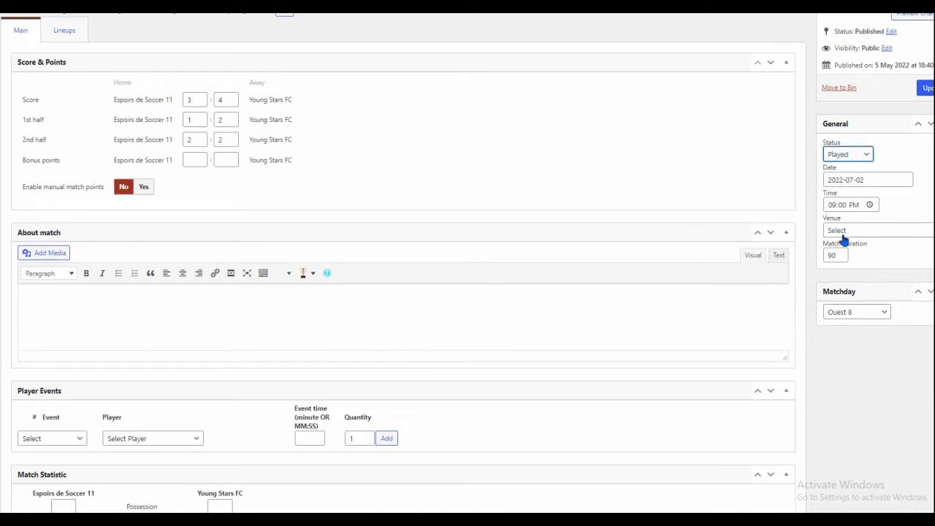
Set the match venue to Stade Villeray
click(866, 230)
scroll(860, 249, down, 5)
scroll(844, 185, up, 5)
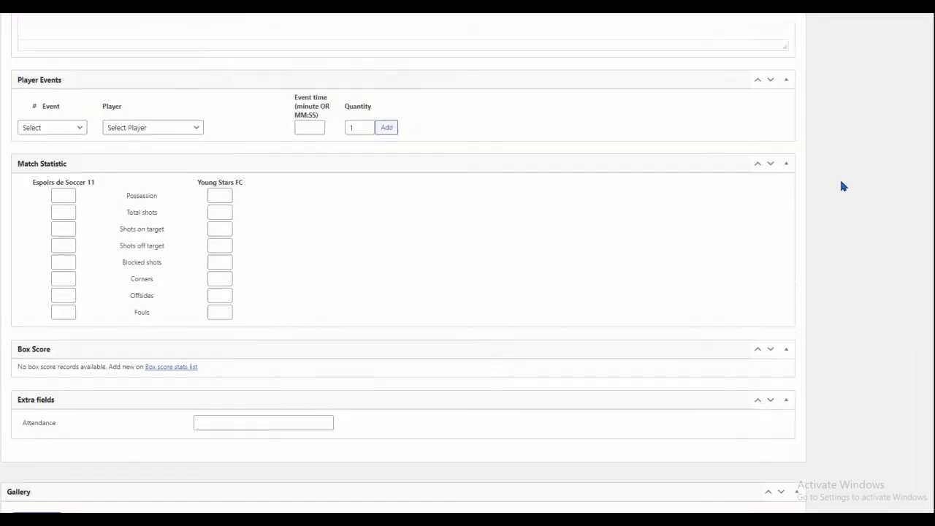
click(870, 232)
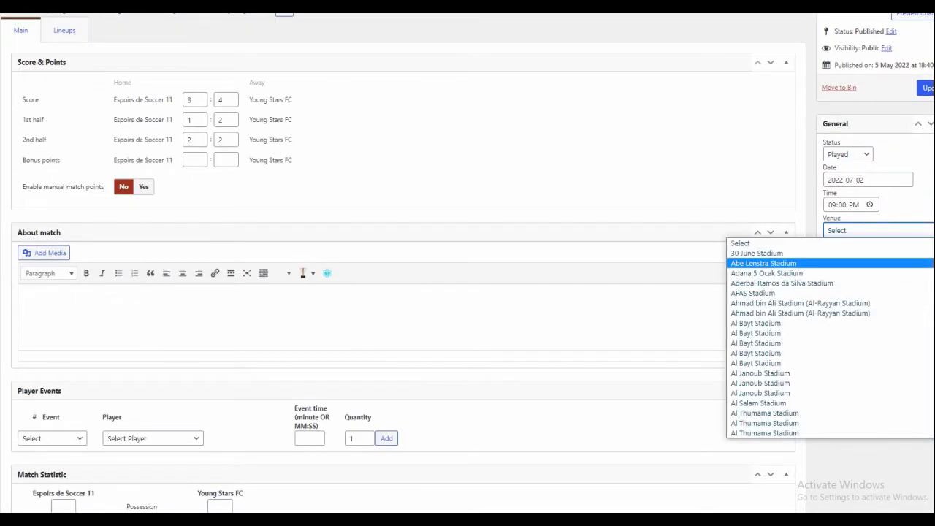
scroll(801, 338, down, 20)
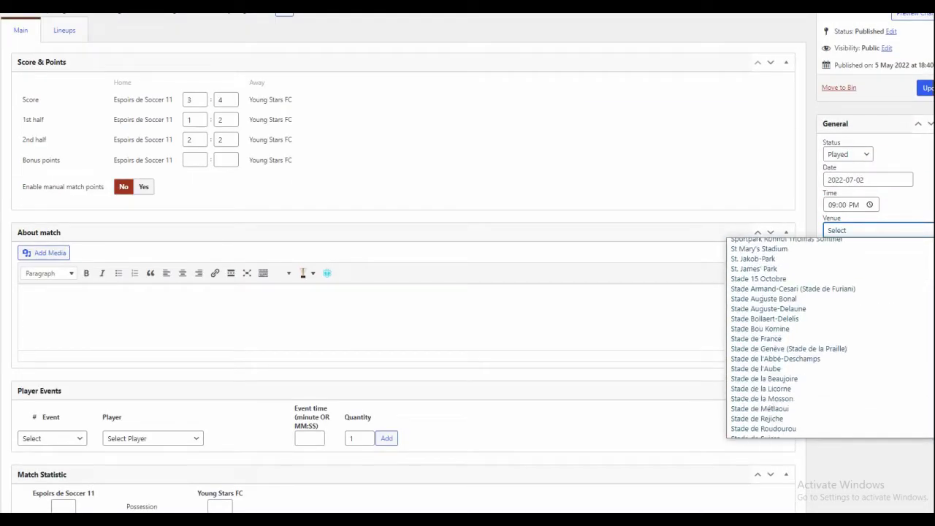
scroll(933, 406, down, 20)
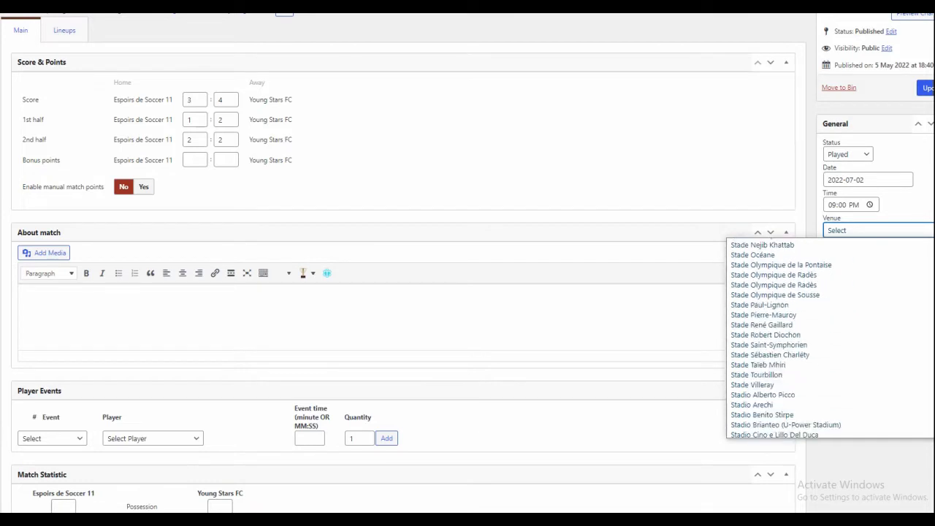
scroll(931, 409, down, 15)
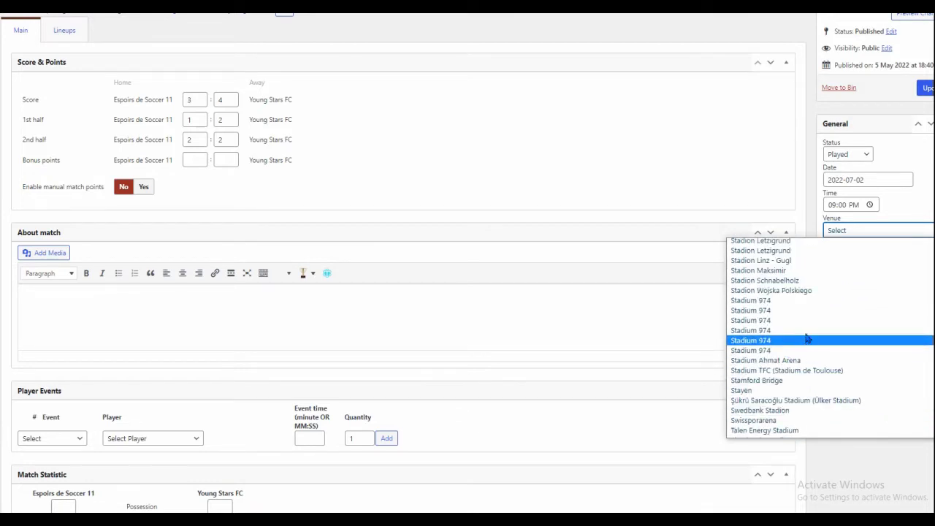
scroll(817, 307, up, 15)
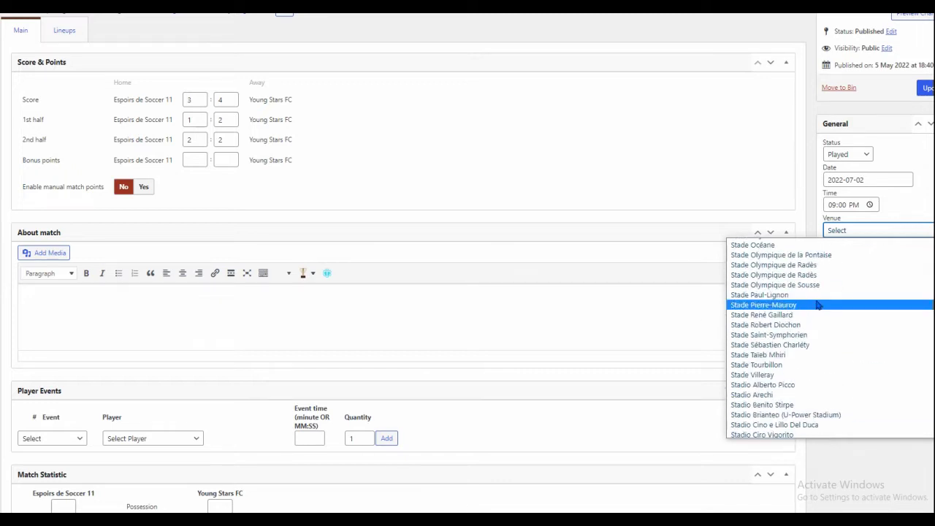
click(811, 375)
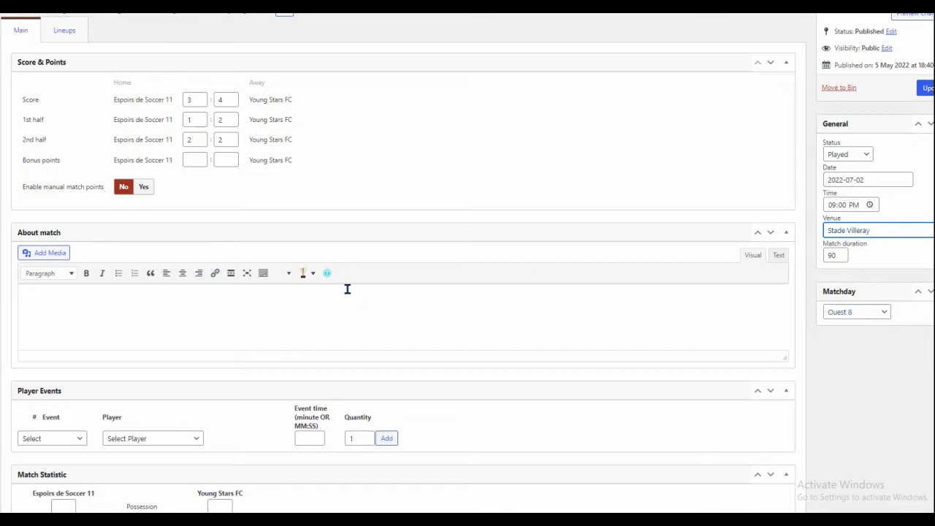
Add a minute 24 goal by the third-listed Espoirs de Soccer 11 player, assisted by the fourth-listed one
scroll(195, 353, down, 1)
click(51, 364)
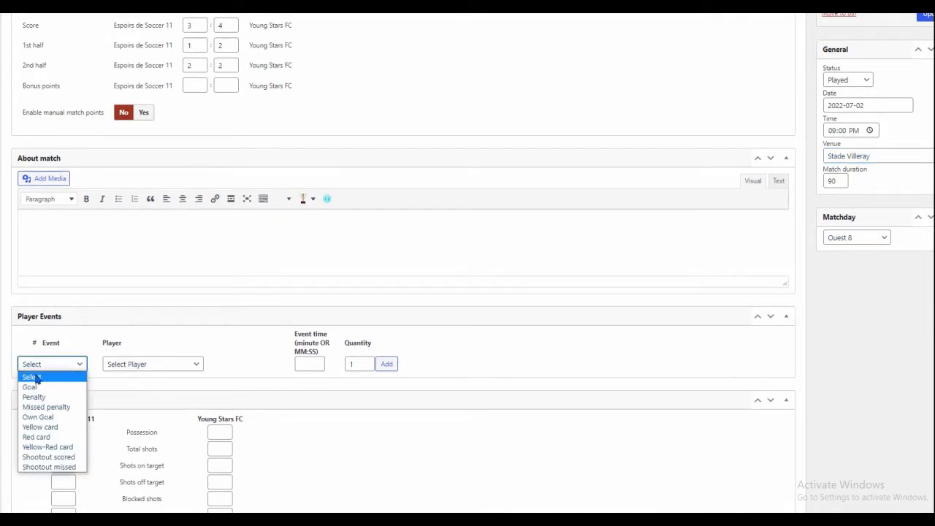
click(33, 379)
key(Down)
click(131, 374)
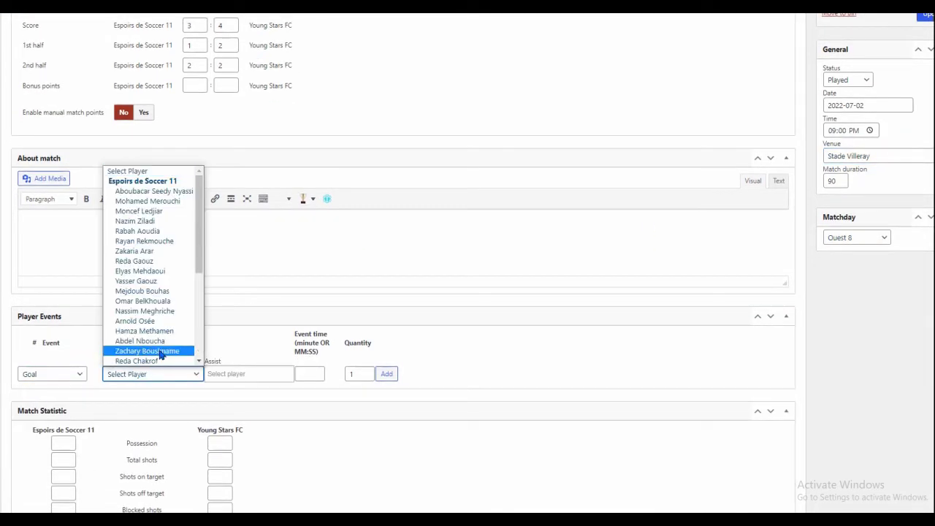
click(138, 211)
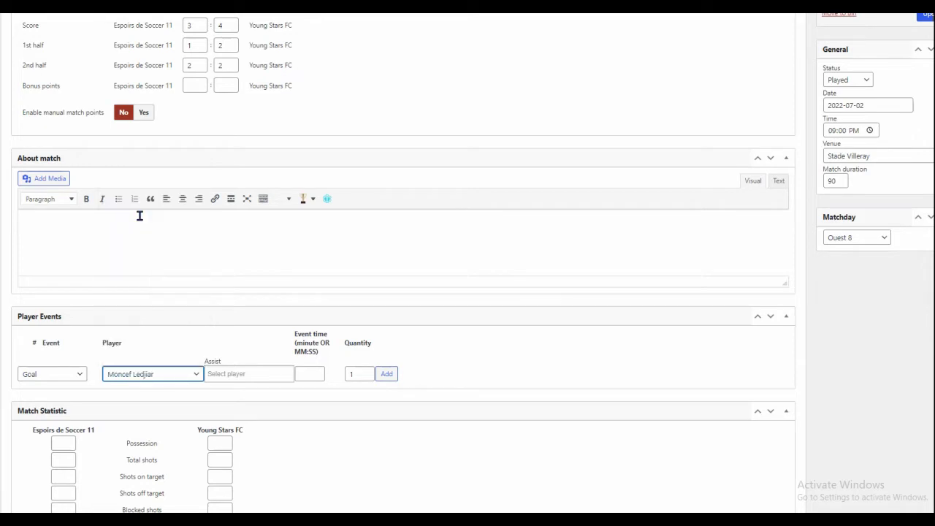
click(234, 373)
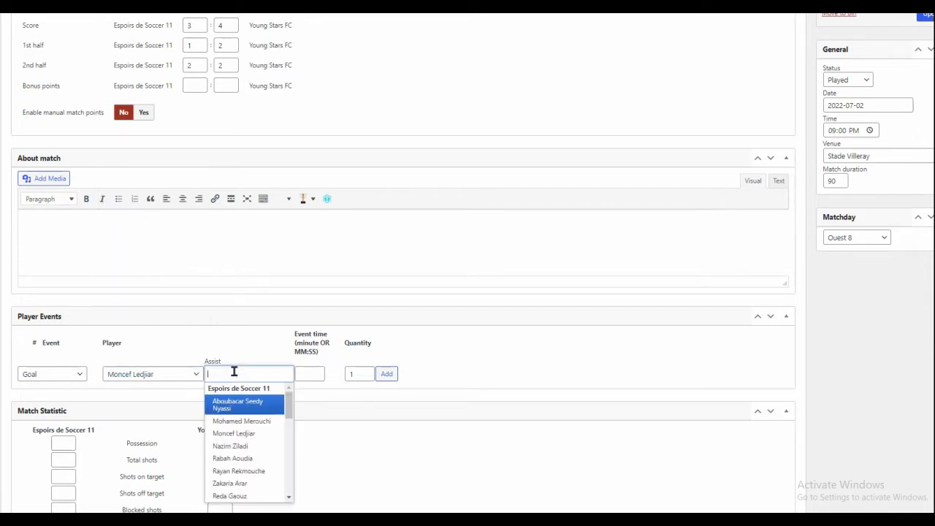
click(230, 446)
click(300, 380)
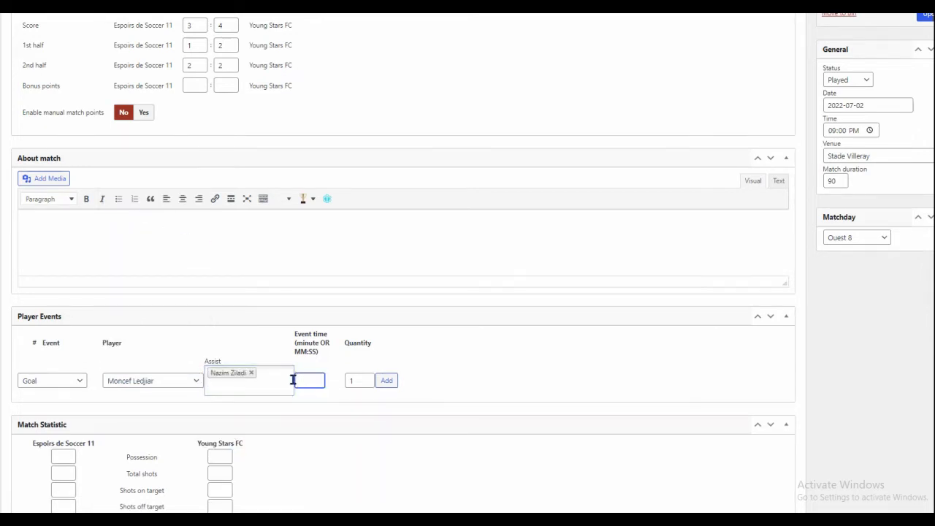
scroll(467, 382, down, 2)
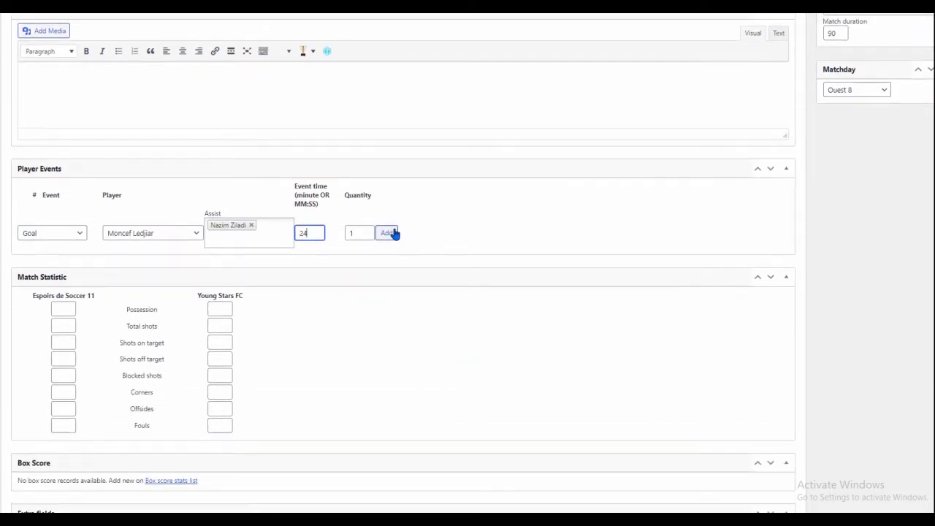
click(387, 241)
Add a minute 48 goal by the eighth-listed Espoirs de Soccer 11 player, assisted by the seventh-listed one
click(60, 247)
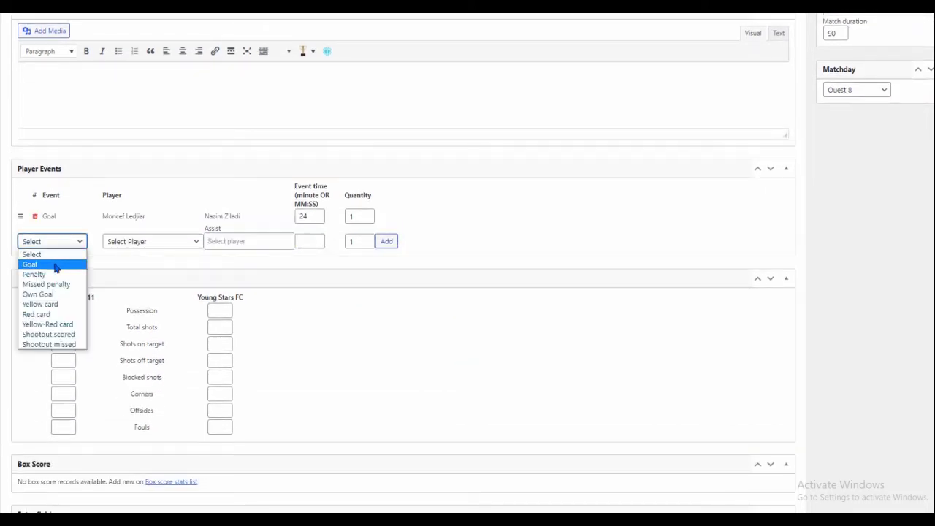
click(57, 263)
click(169, 244)
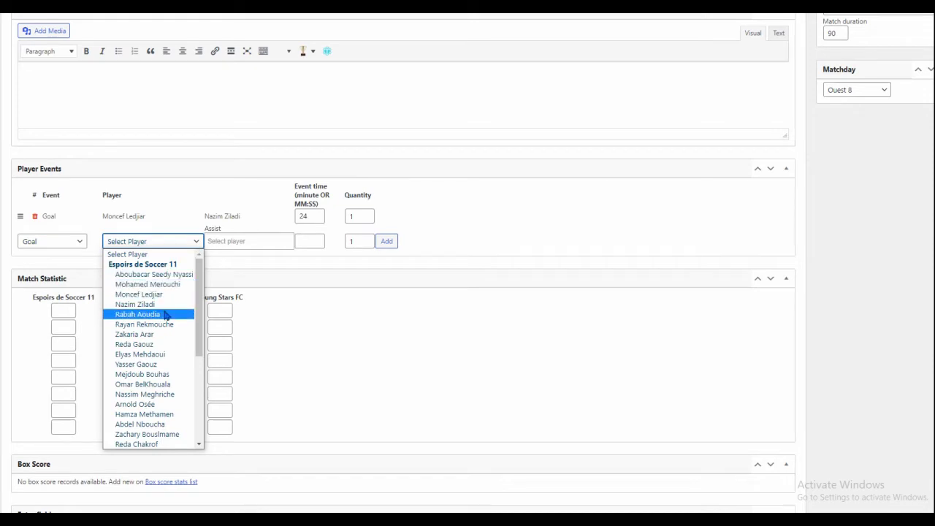
click(153, 344)
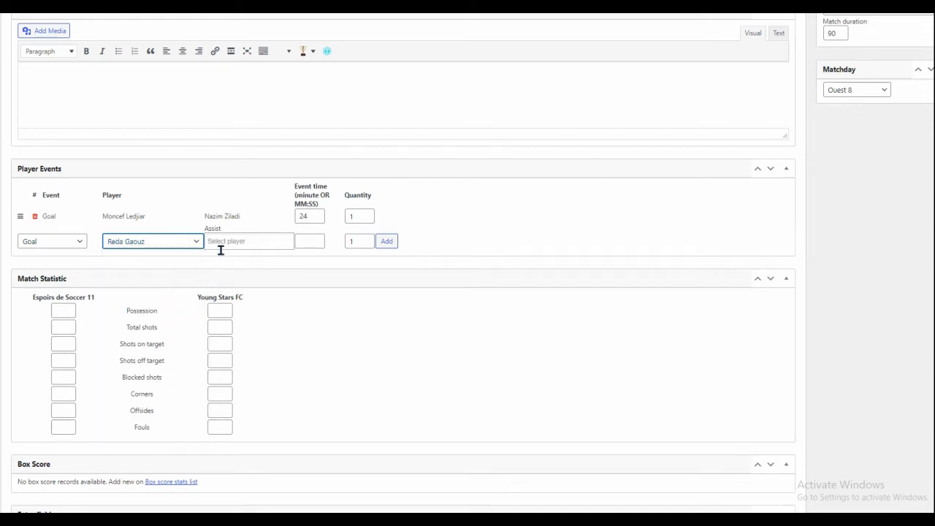
click(228, 243)
click(233, 352)
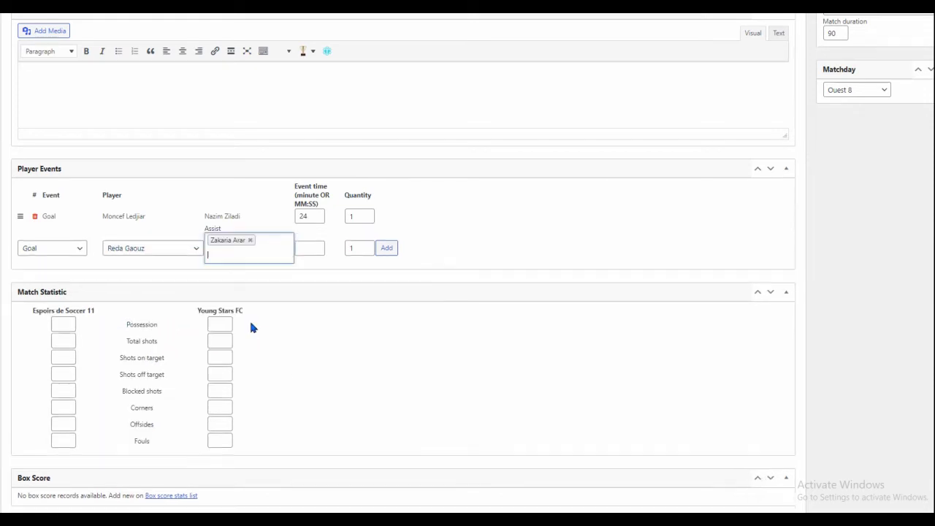
click(309, 250)
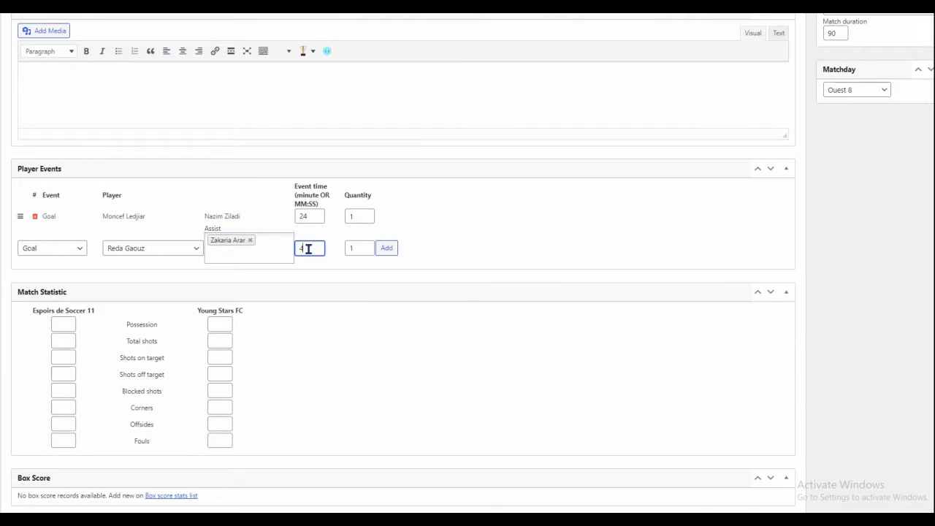
text(48)
click(387, 251)
Add a minute 78 goal by the third-from-last Espoirs de Soccer 11 player, assisted by the third-listed one
click(79, 256)
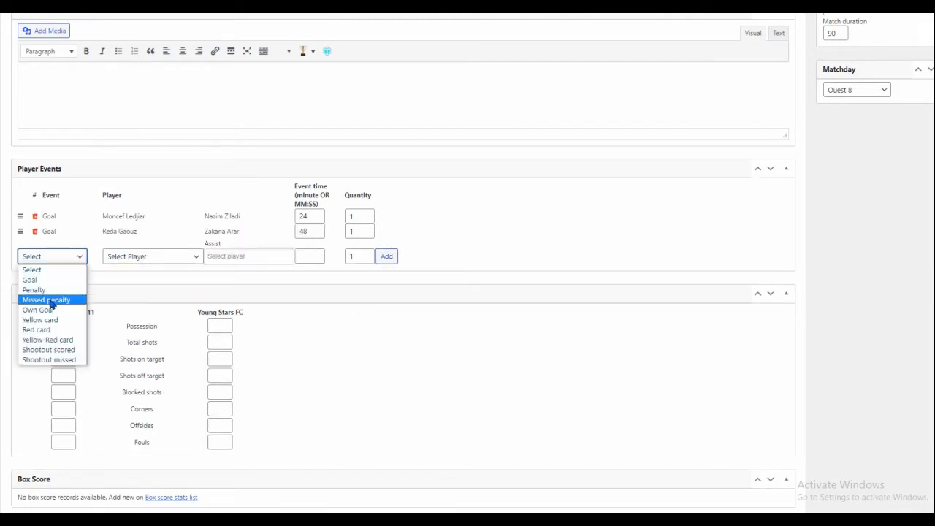
click(43, 278)
click(154, 257)
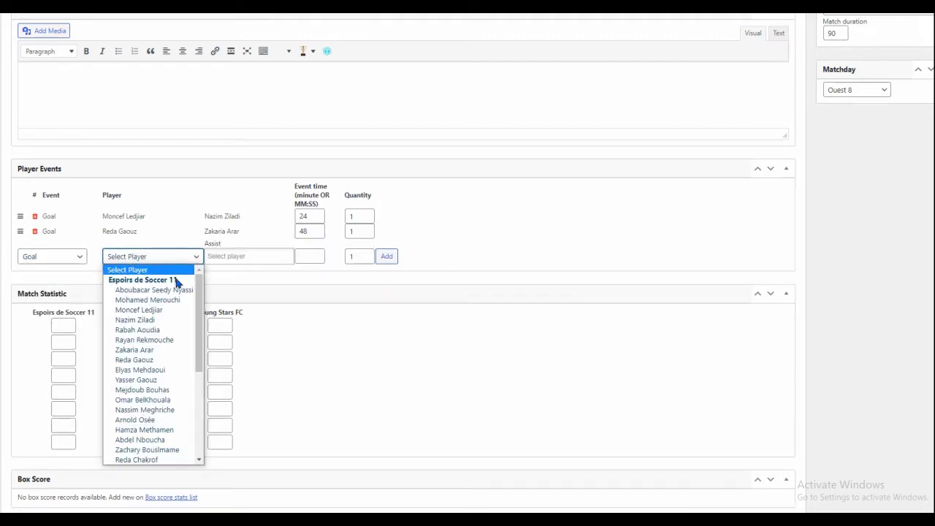
scroll(171, 292, down, 5)
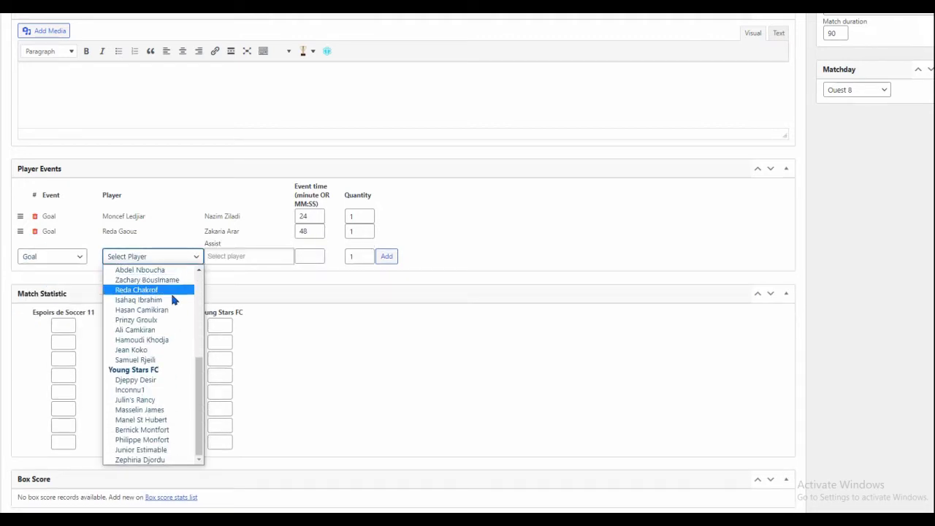
click(150, 340)
click(238, 257)
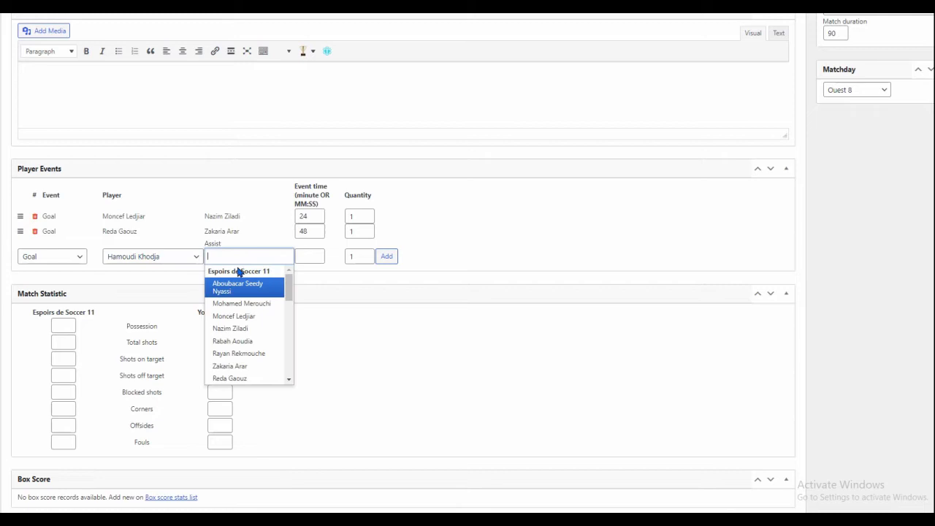
click(237, 315)
click(303, 263)
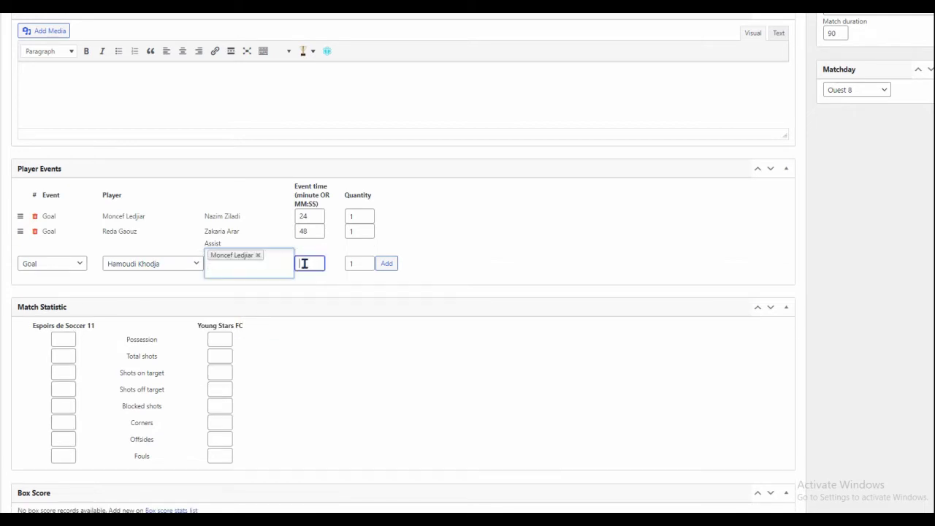
click(388, 264)
Add a yellow card at minute 56 for the tenth-listed Espoirs de Soccer 11 player
click(74, 272)
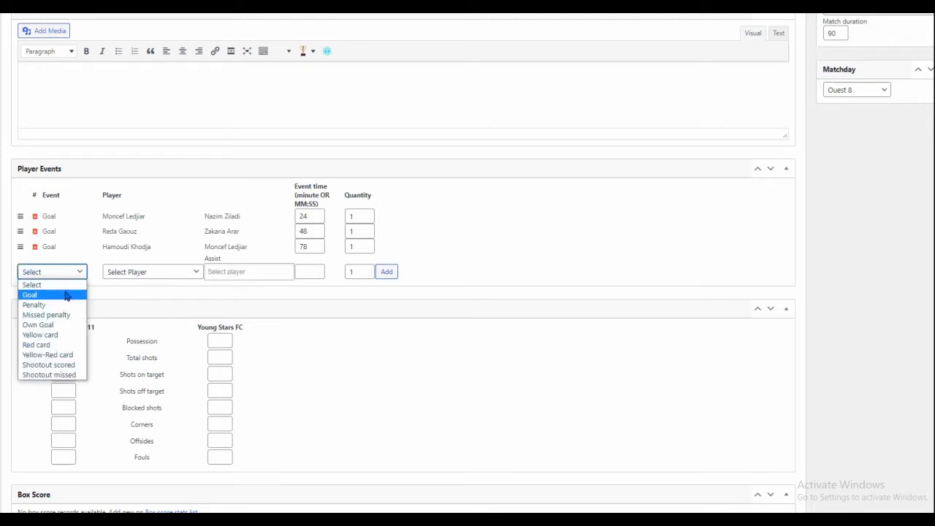
click(53, 334)
click(174, 264)
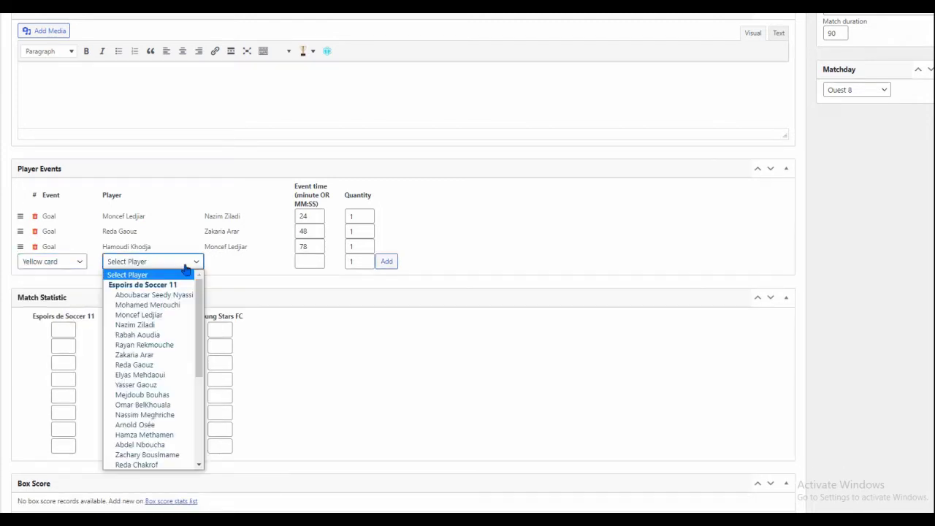
click(148, 385)
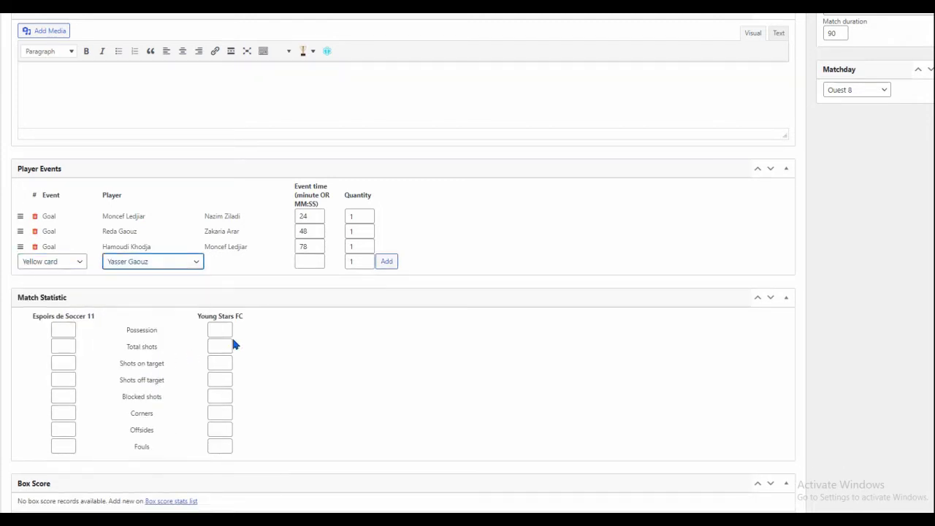
click(298, 264)
text(56)
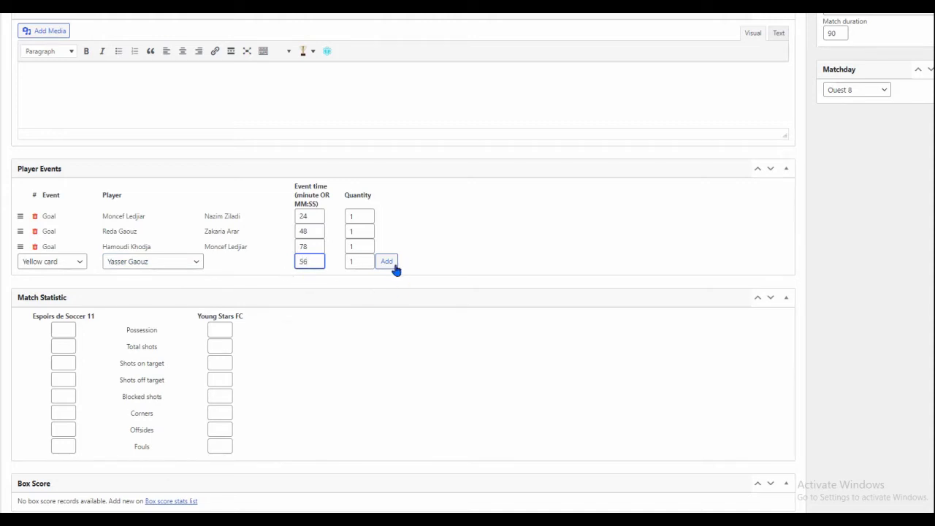
click(393, 266)
Add a minute 29 goal by the first-listed Young Stars FC player, assisted by the eighth-listed one
click(66, 278)
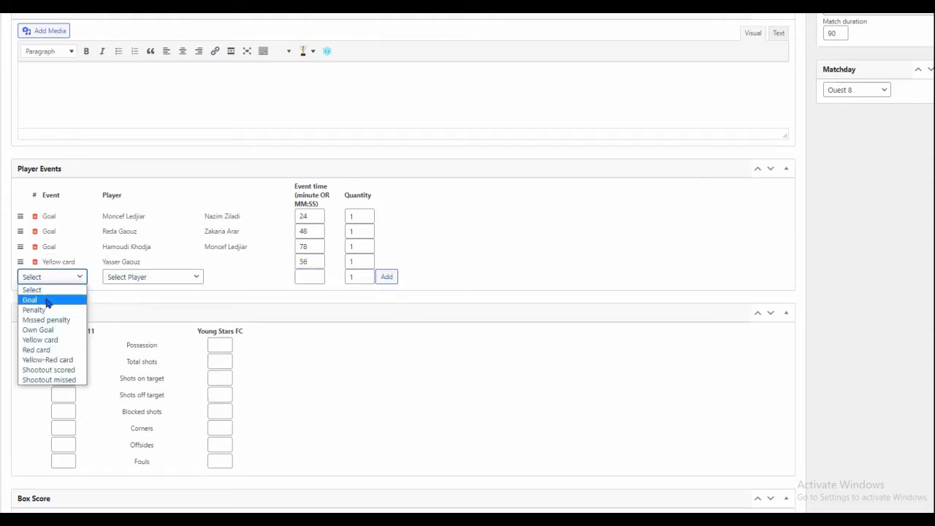
click(46, 300)
click(155, 286)
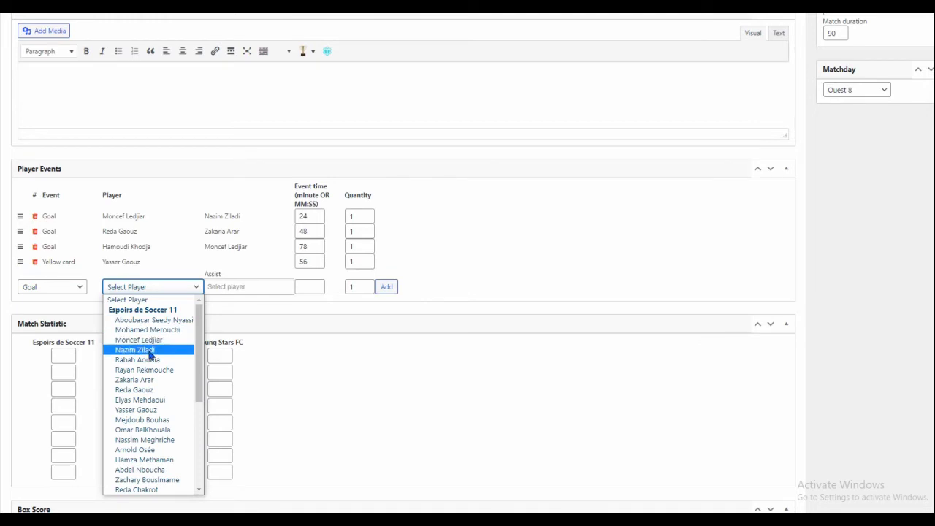
click(185, 300)
click(187, 289)
drag(198, 344, 198, 432)
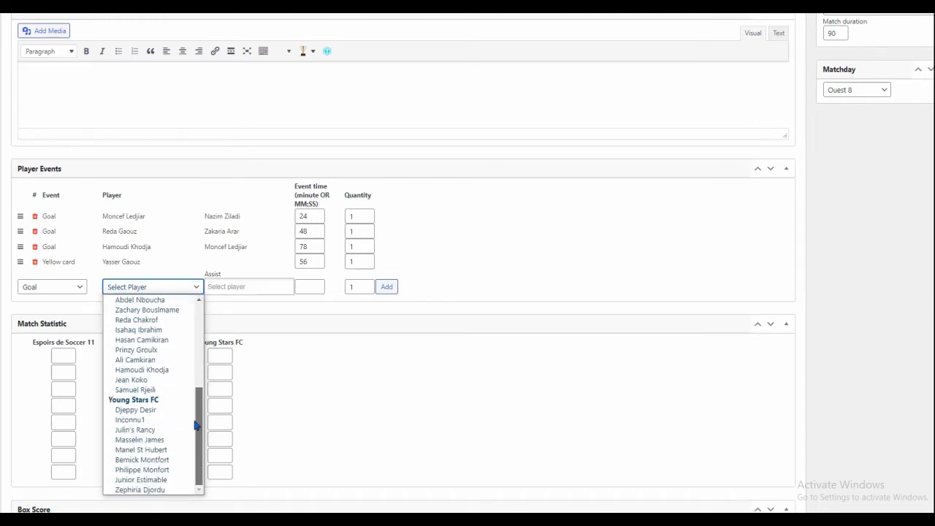
click(142, 411)
click(259, 287)
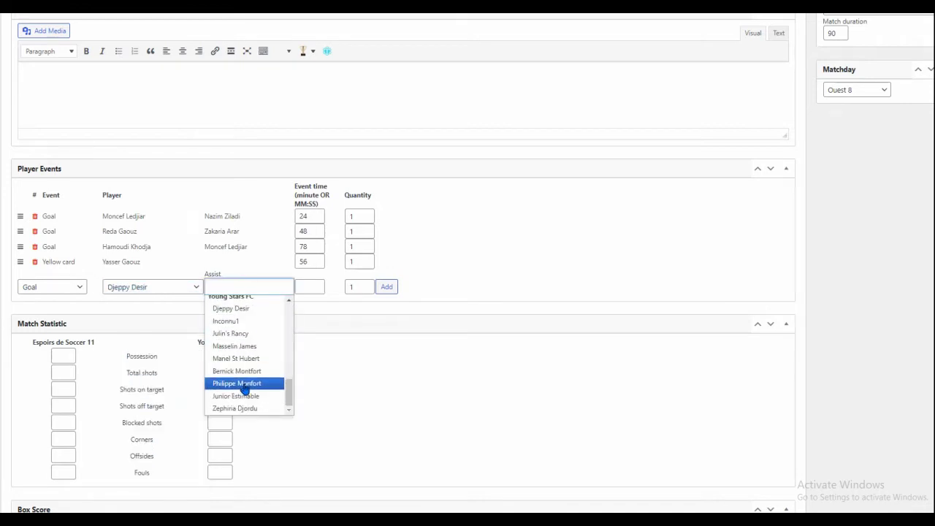
click(243, 395)
click(304, 292)
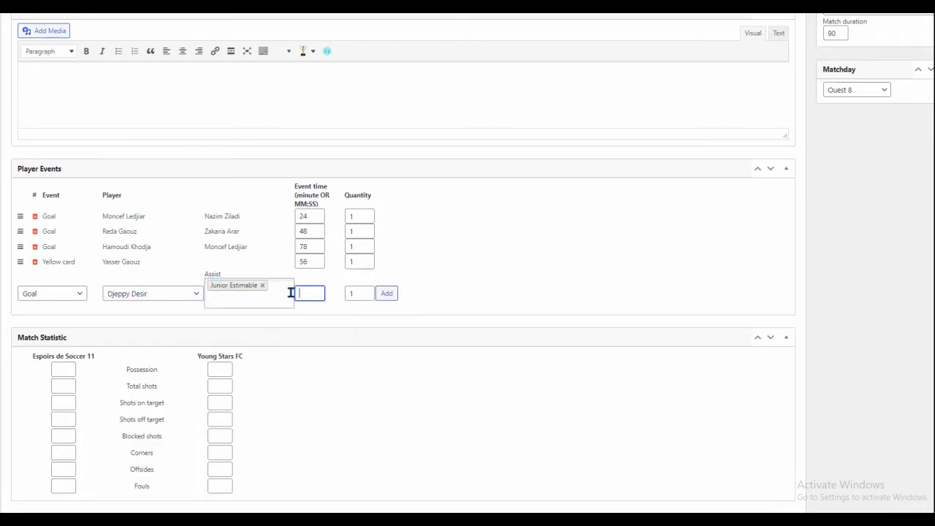
text(29)
click(385, 296)
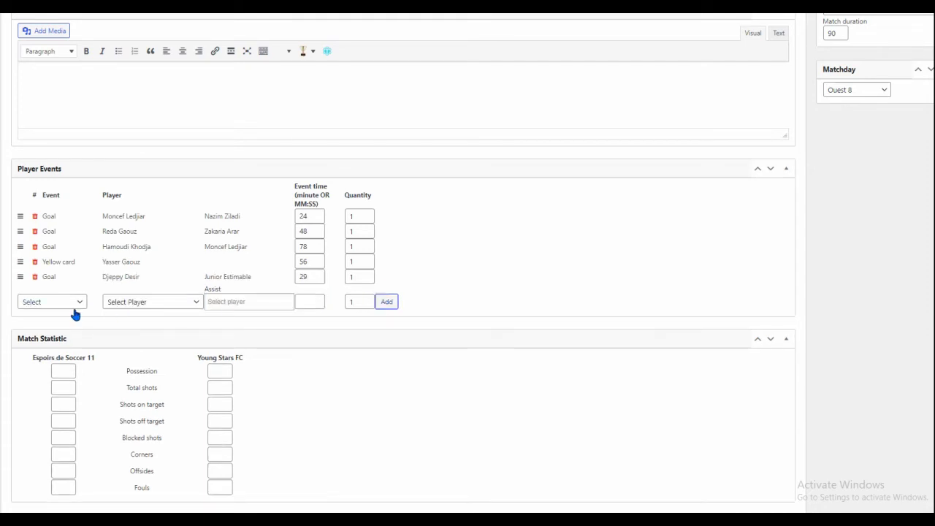
Add a minute 42 goal by the third-listed Young Stars FC player, assisted by the seventh-listed one
click(62, 304)
click(48, 323)
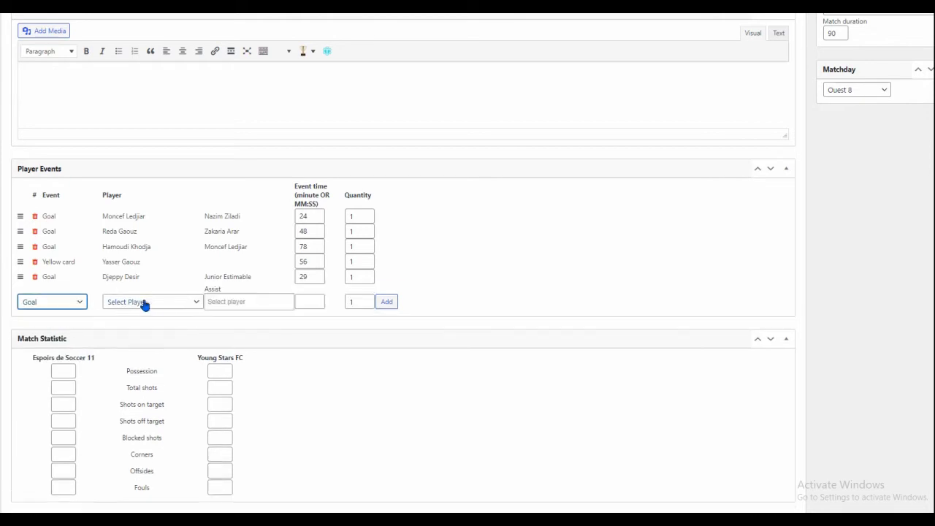
click(145, 305)
scroll(162, 368, down, 5)
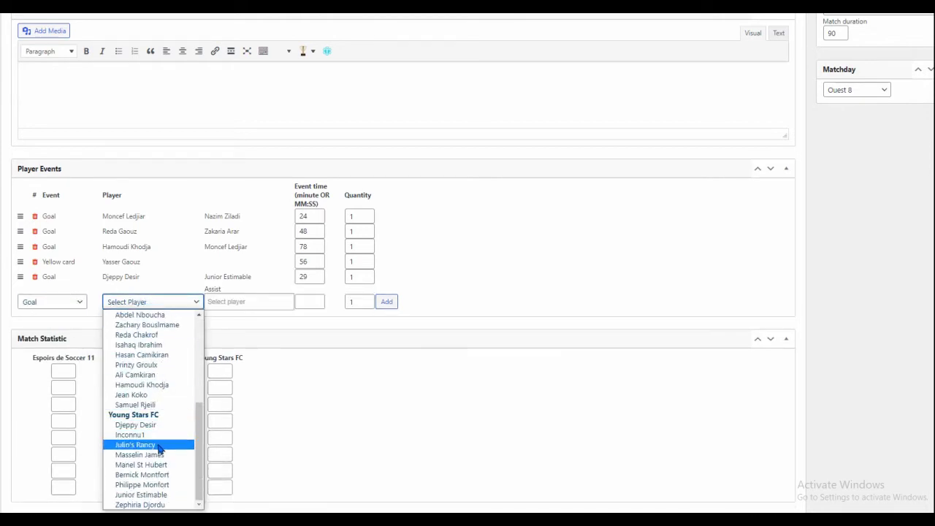
click(135, 445)
click(253, 303)
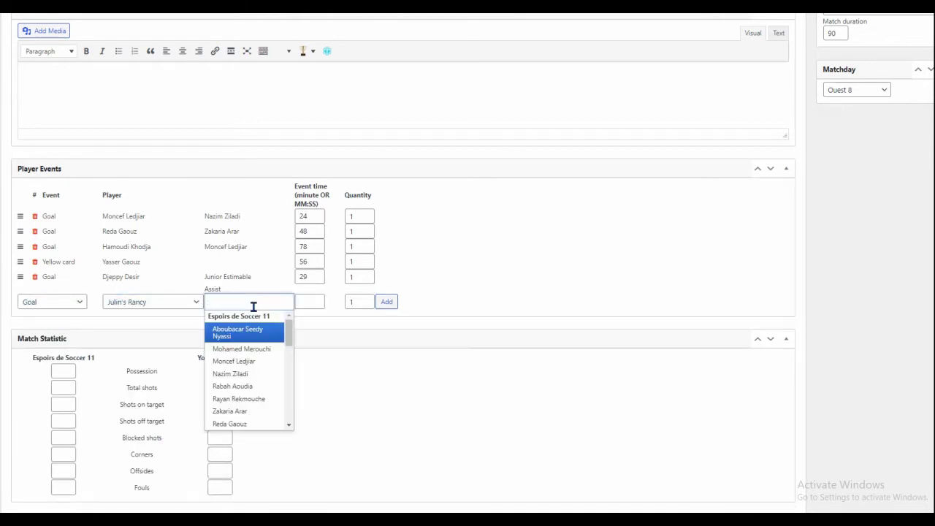
scroll(241, 370, down, 5)
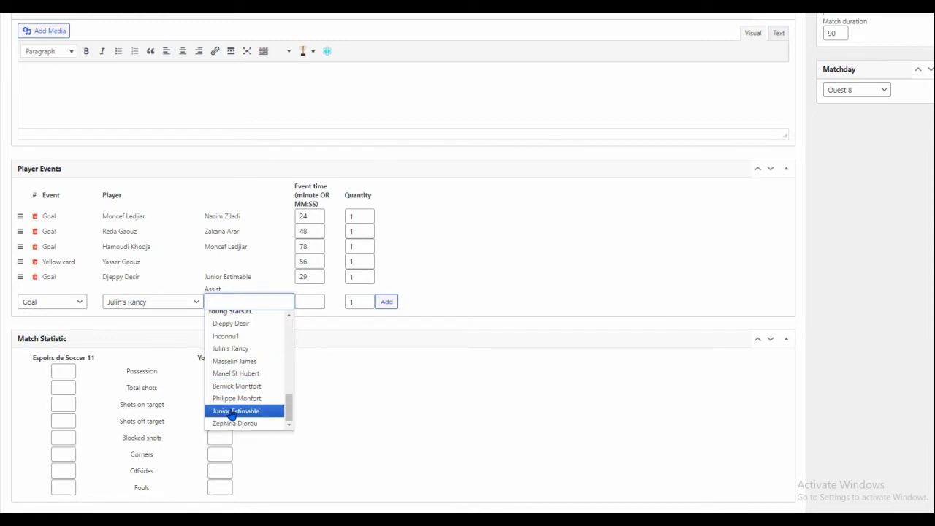
click(235, 398)
click(303, 307)
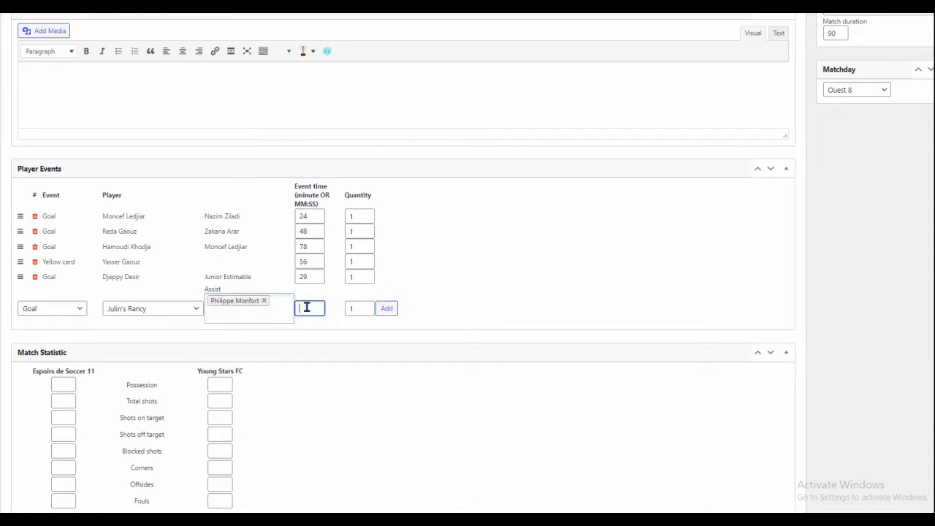
click(386, 309)
Add a minute 67 goal by the fifth-listed Young Stars FC player, assisted by the last-listed one
click(78, 317)
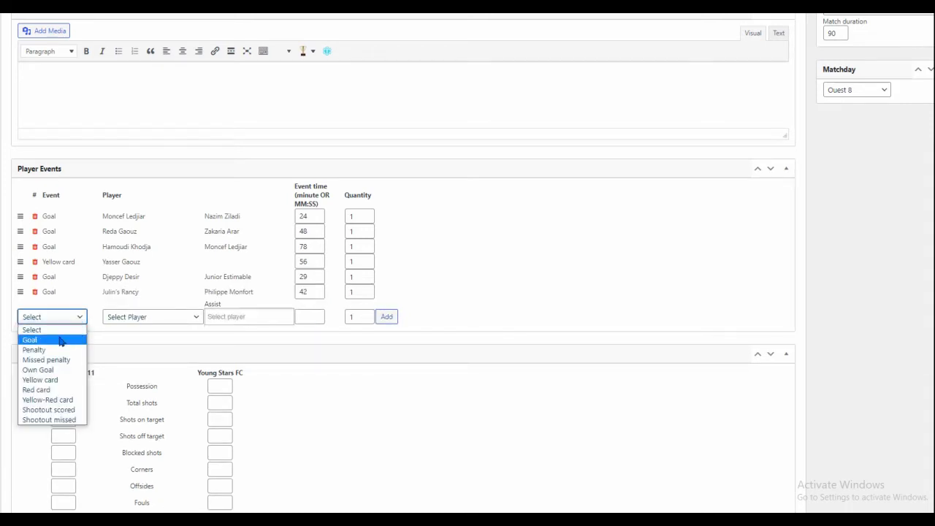
click(52, 338)
click(138, 318)
scroll(172, 358, down, 6)
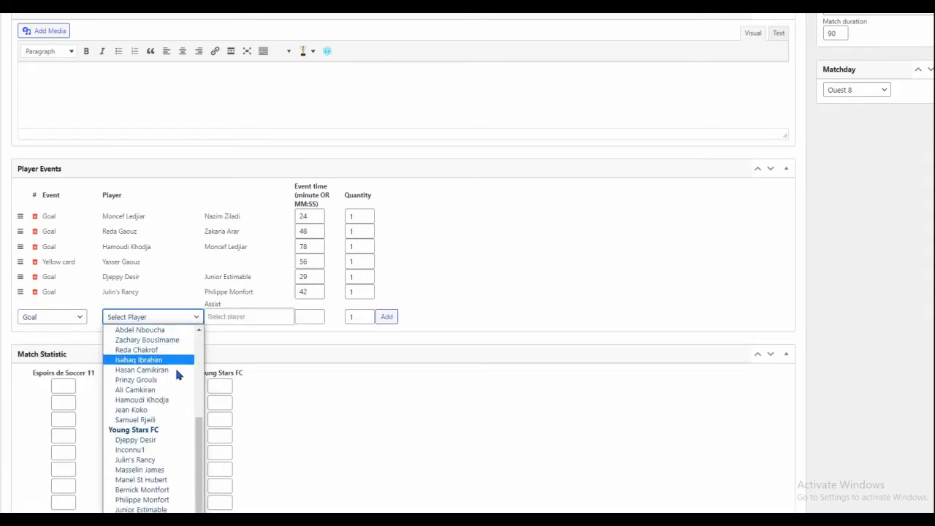
click(161, 481)
click(249, 319)
scroll(244, 388, down, 5)
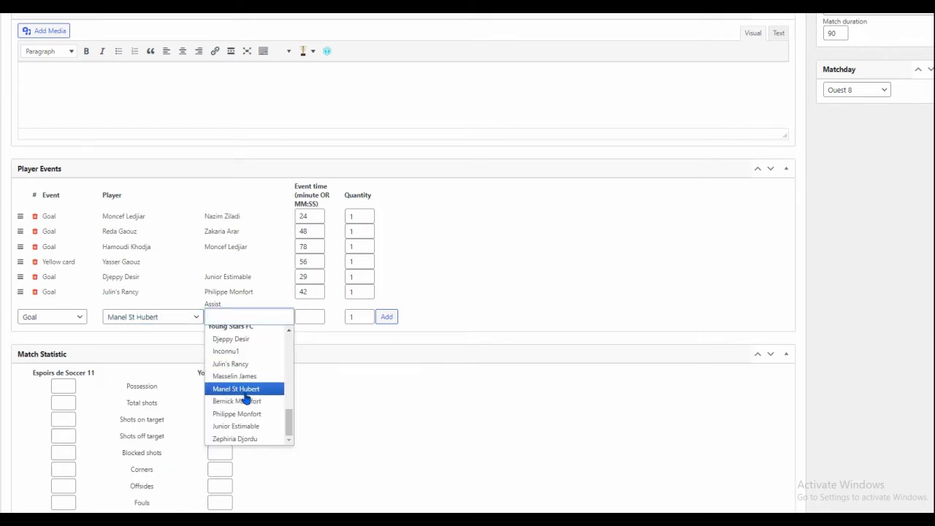
click(242, 439)
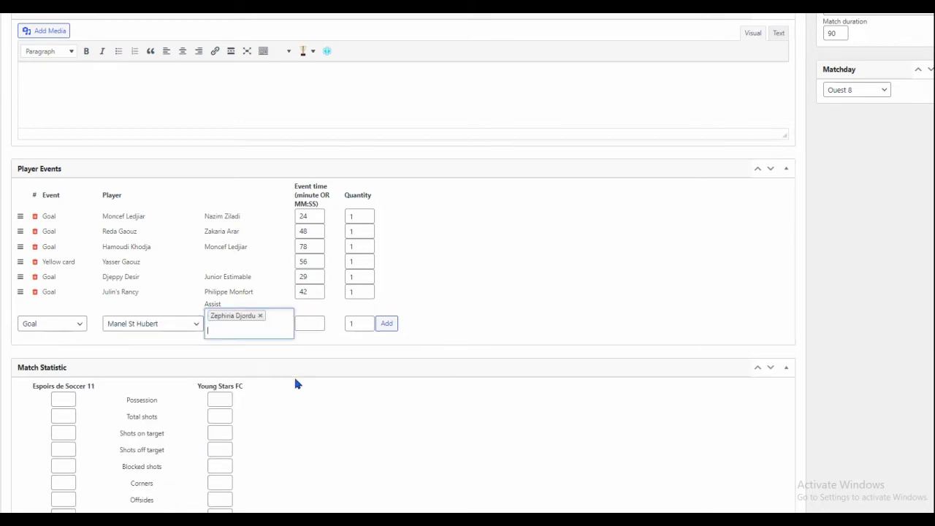
click(301, 323)
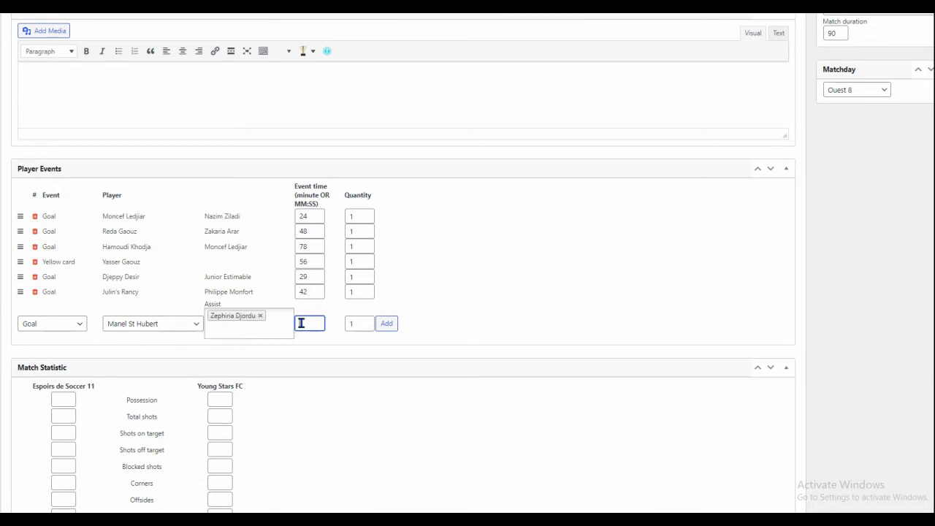
text(67)
click(387, 324)
Add a minute 86 goal by the eighth-listed Young Stars FC player, assisted by the seventh-listed one
click(70, 332)
click(48, 355)
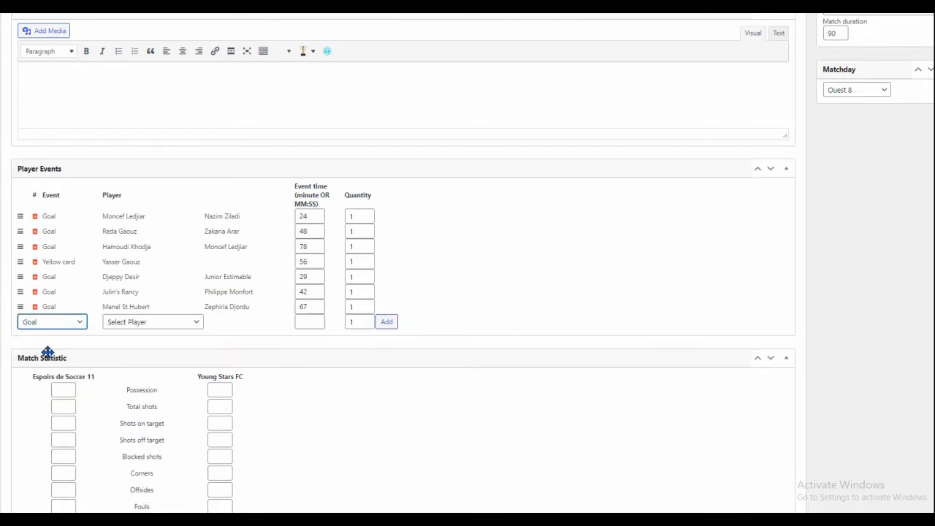
click(134, 335)
scroll(165, 271, down, 5)
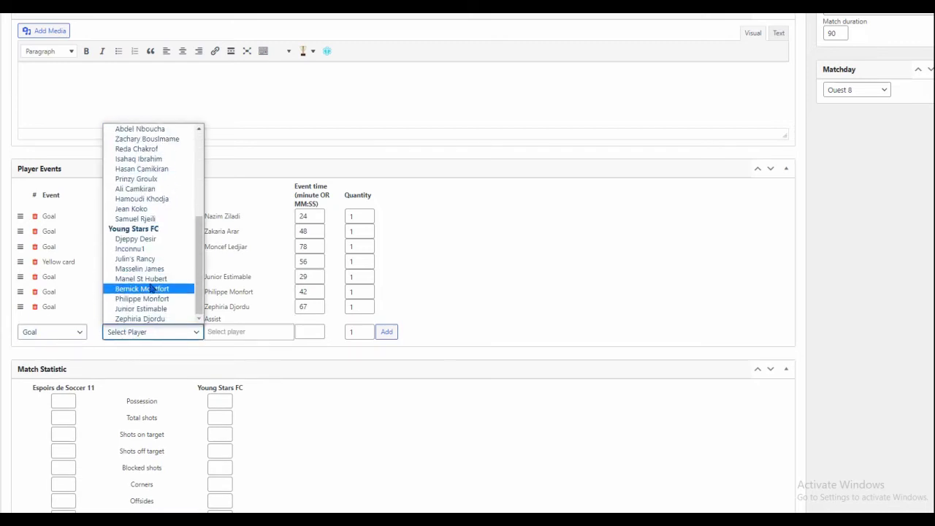
click(147, 310)
click(212, 332)
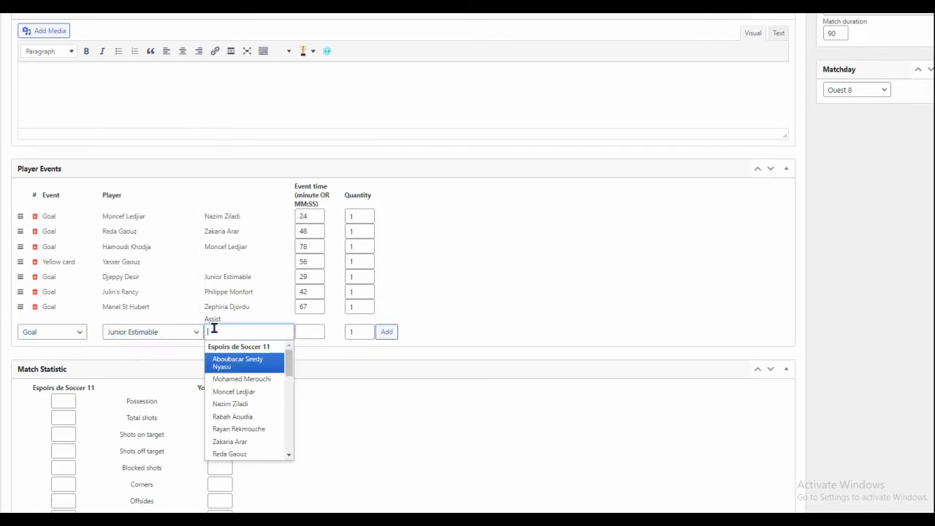
scroll(266, 348, down, 5)
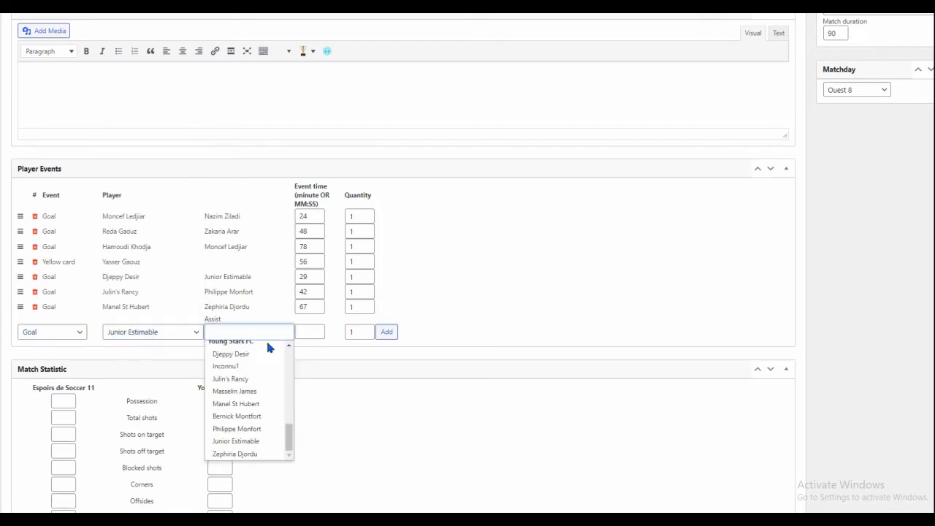
click(244, 429)
click(304, 343)
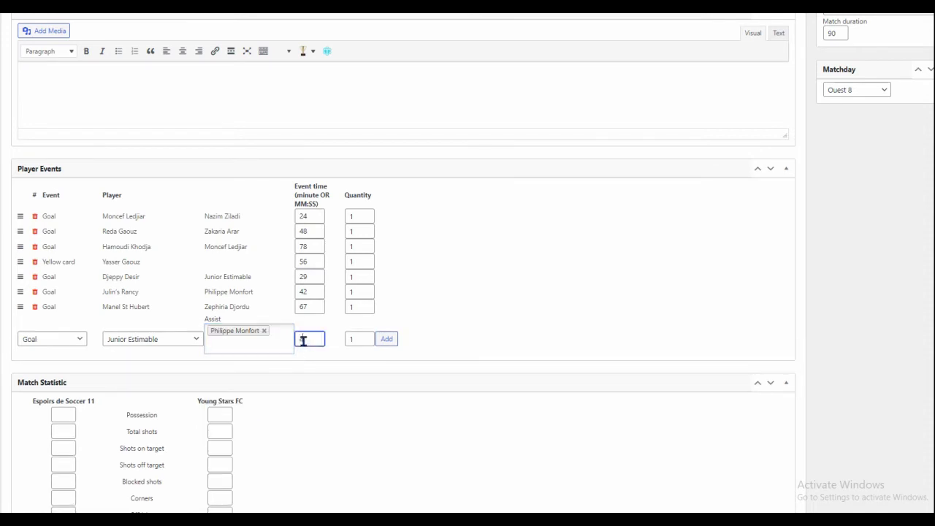
click(387, 339)
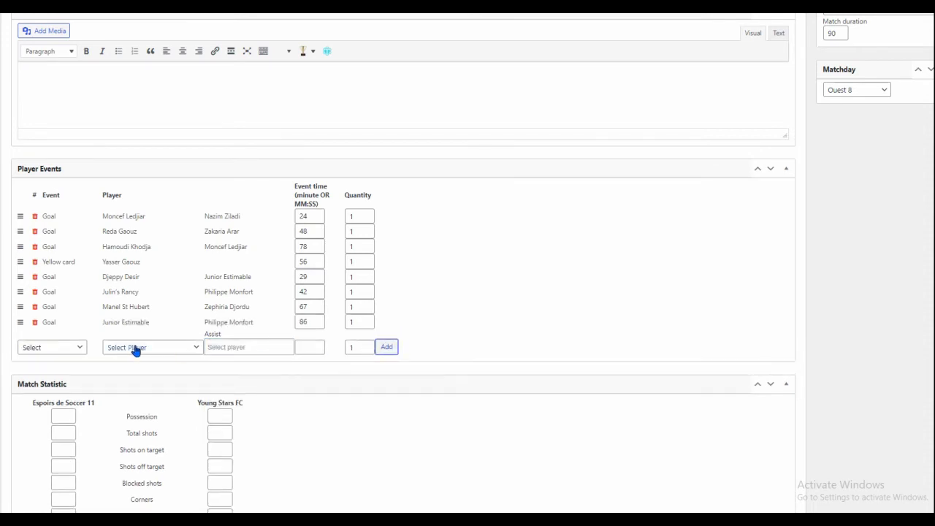
Add a yellow card at minute 32 for the sixth-listed Young Stars FC player
click(51, 347)
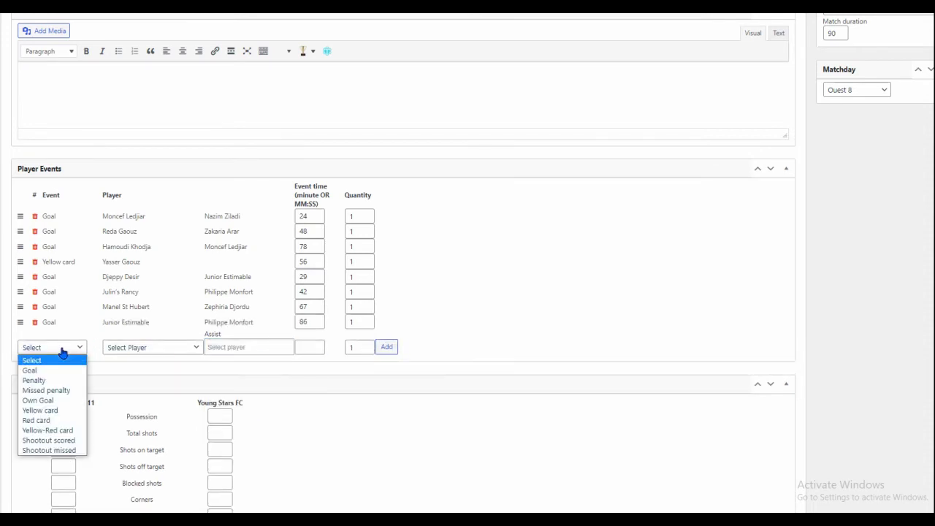
click(62, 411)
click(150, 339)
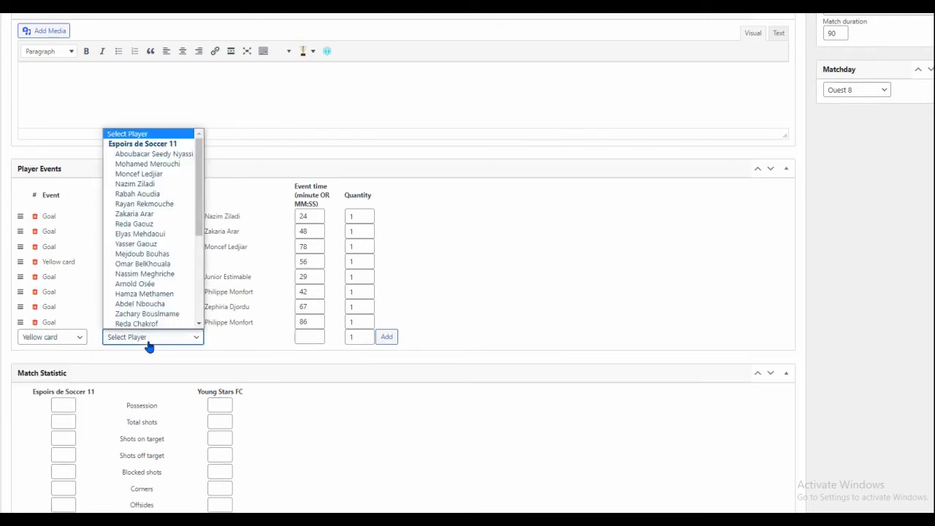
scroll(162, 241, down, 5)
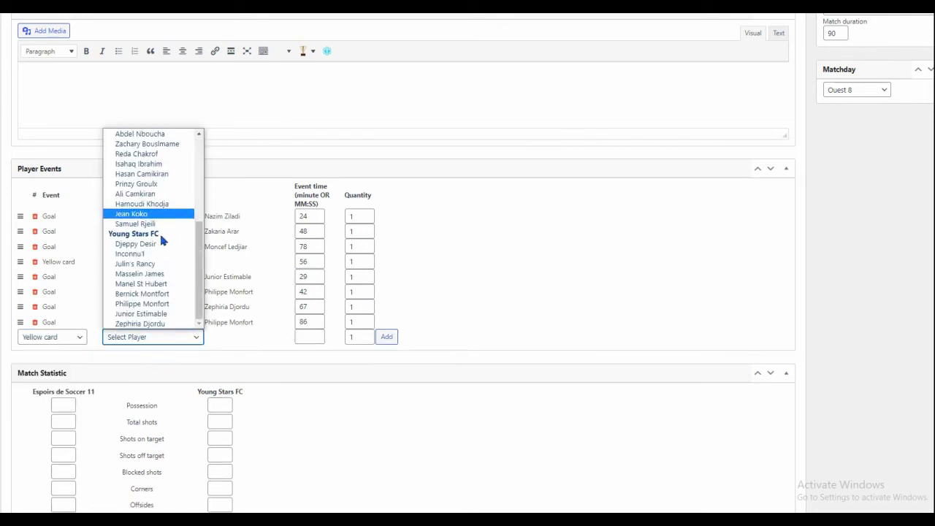
click(139, 294)
click(301, 335)
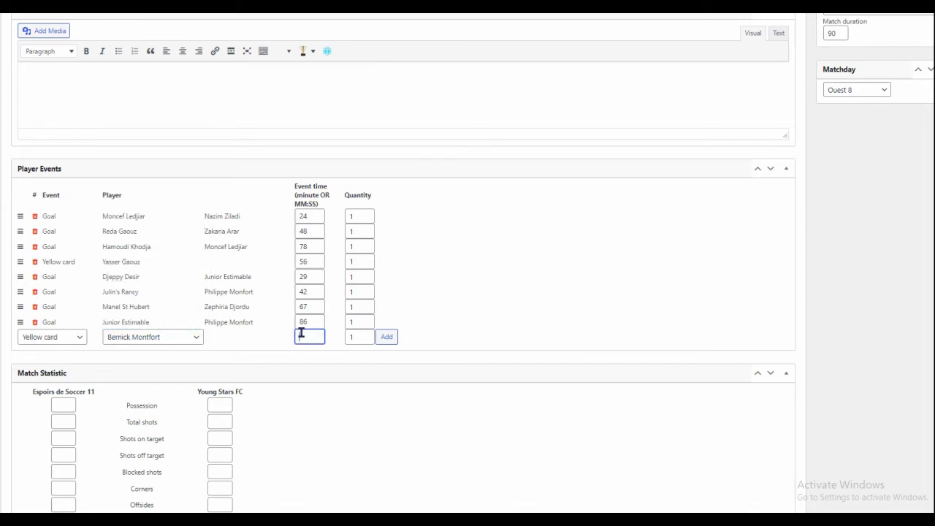
text(32)
click(382, 337)
Set the total shots to 12 for Espoirs de Soccer 11 and 14 for Young Stars FC
scroll(376, 347, down, 3)
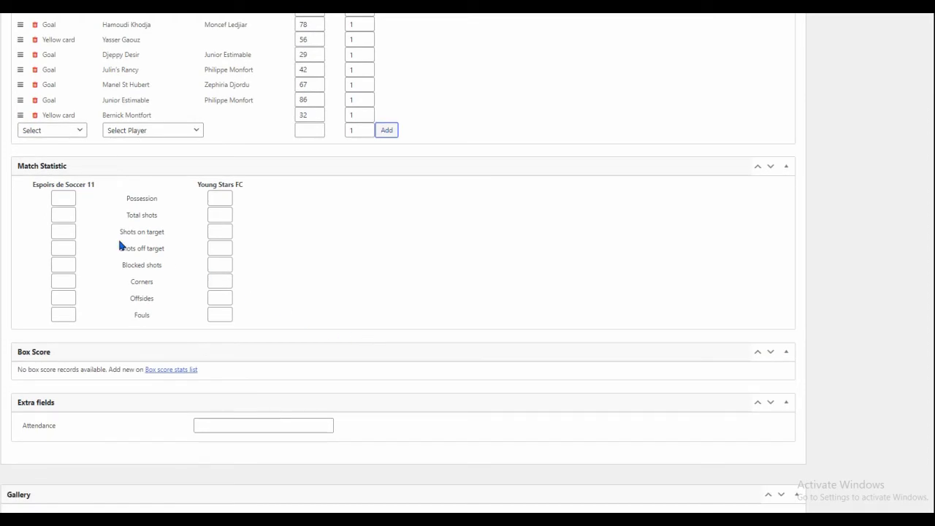
click(58, 217)
text(12)
click(215, 213)
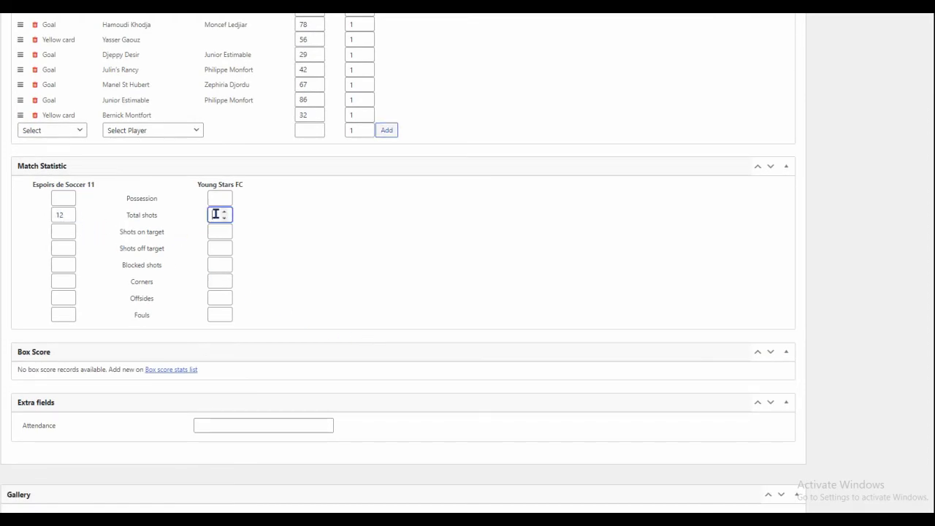
text(14)
Enter 8 shots on target, 2 shots off target and 2 blocked shots for Espoirs de Soccer 11
click(57, 231)
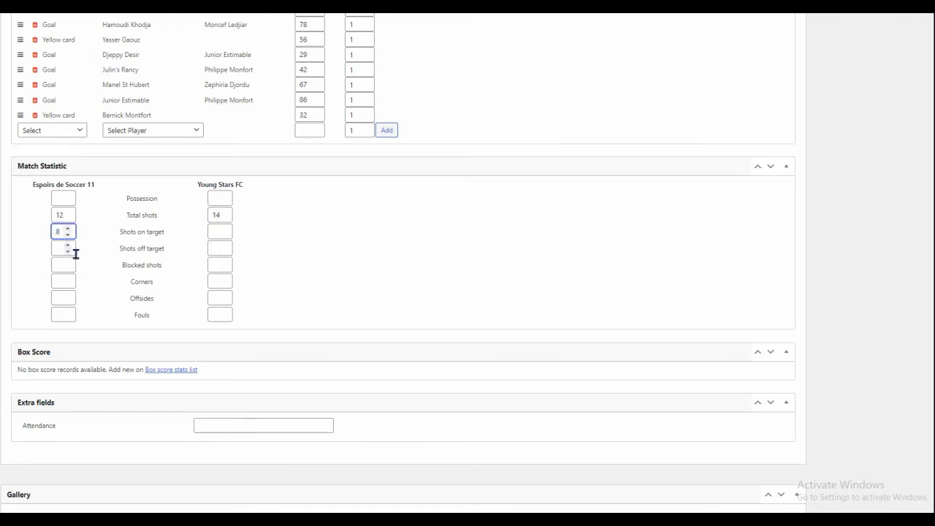
click(57, 249)
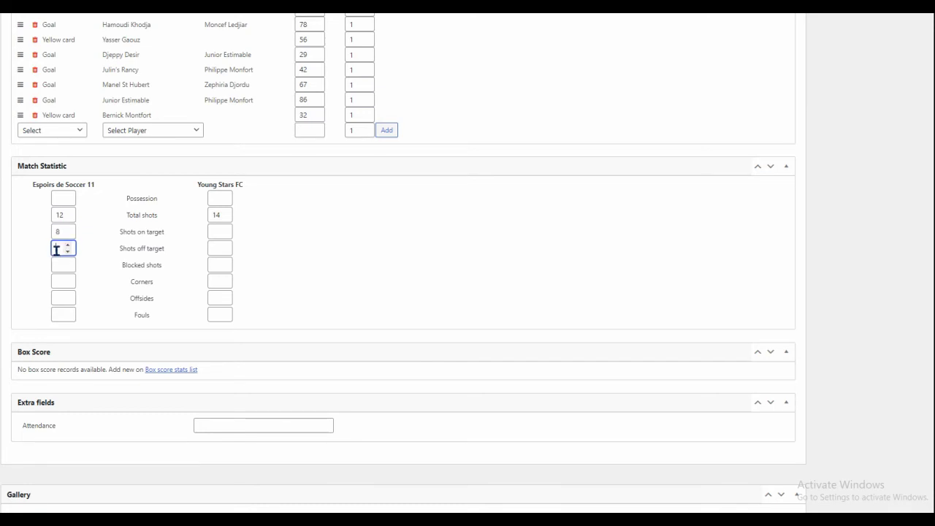
text(2)
click(58, 265)
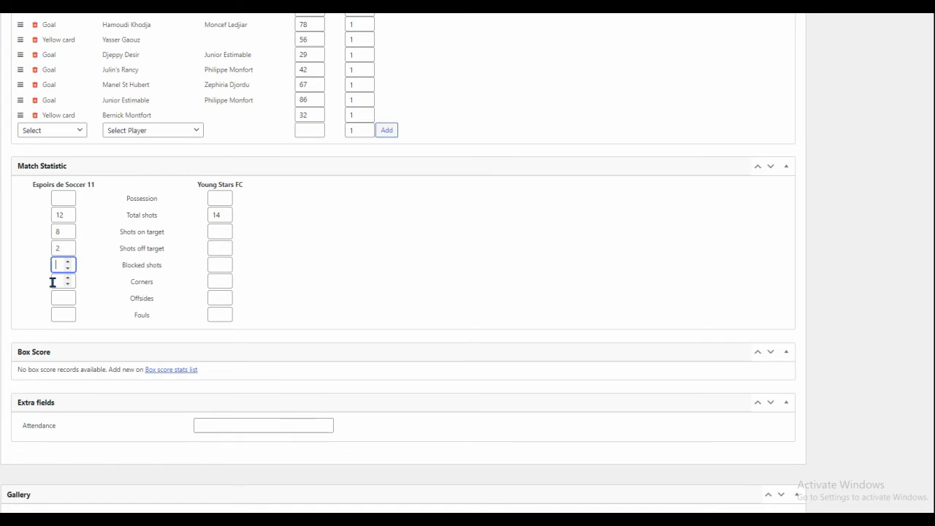
text(2)
Enter 3 shots on target and 7 shots off target for Young Stars FC
click(214, 233)
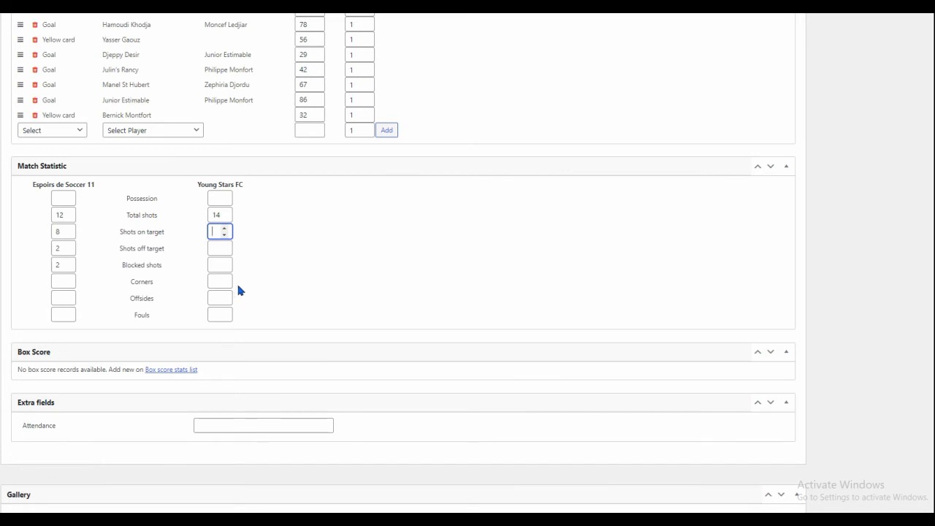
text(3)
click(217, 249)
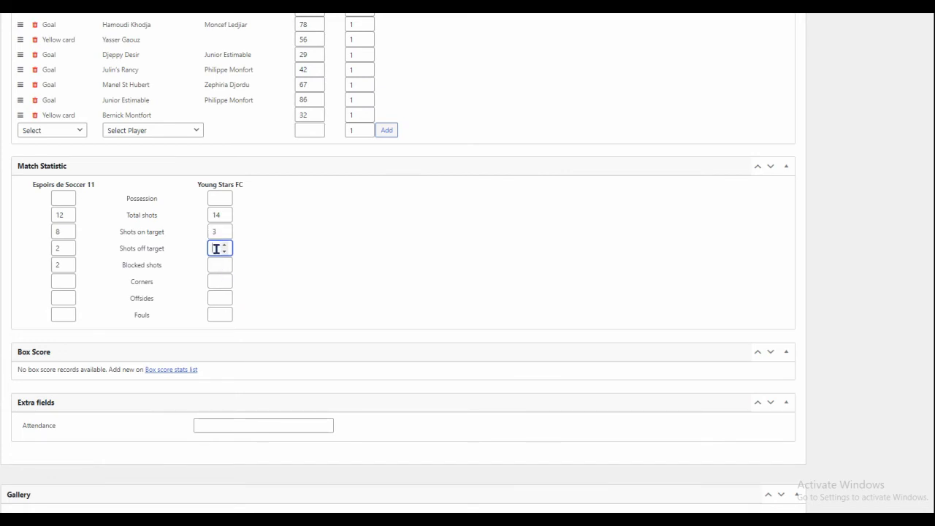
text(7)
Change Young Stars FC's shots on target to 7
click(209, 264)
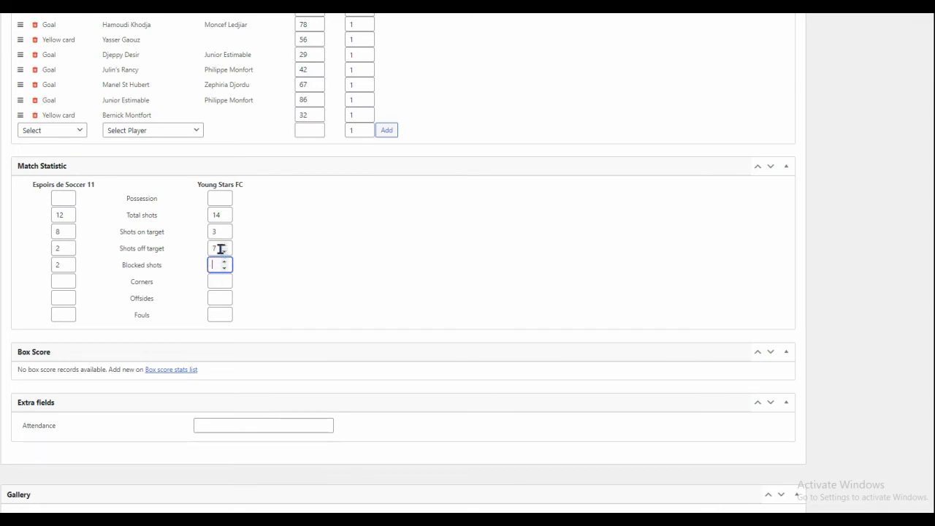
double_click(218, 248)
double_click(217, 232)
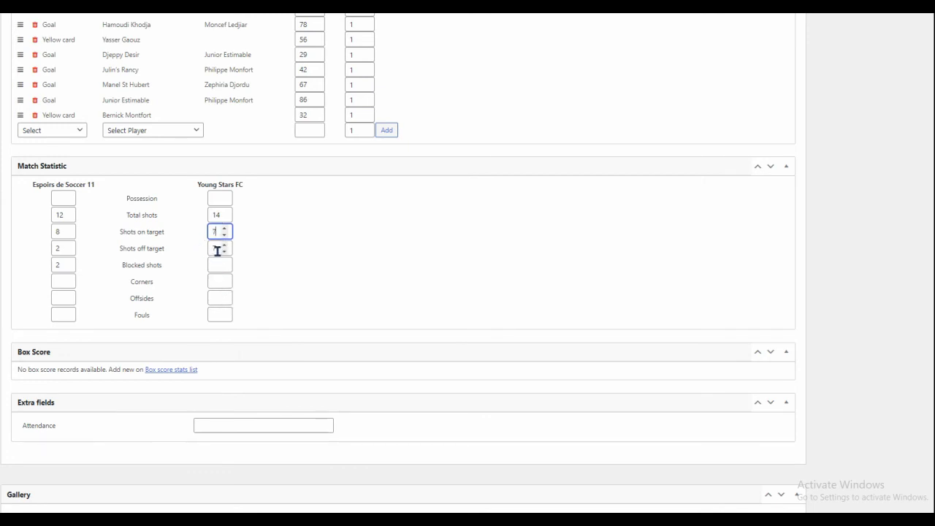
Set Young Stars FC's shots on target to 7, shots off target to 3 and blocked shots to 4
text(7)
double_click(210, 249)
text(3)
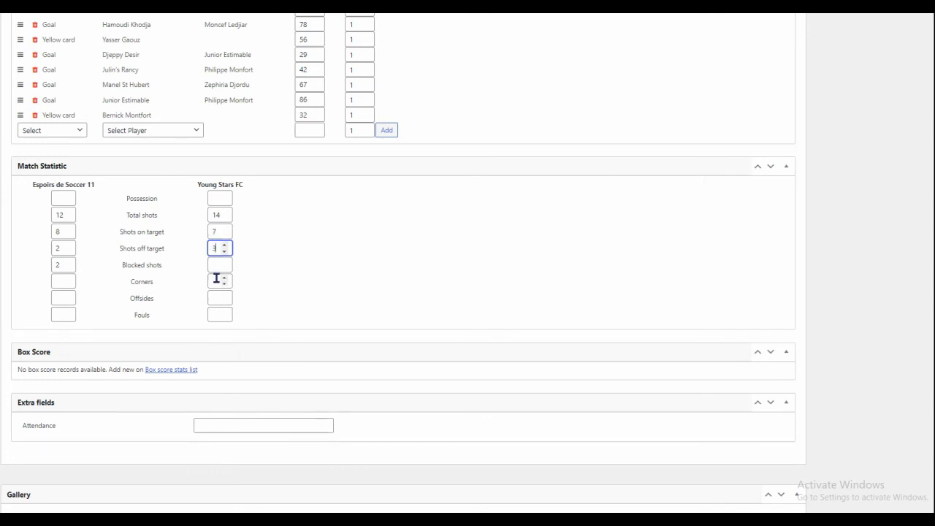
click(217, 265)
text(4)
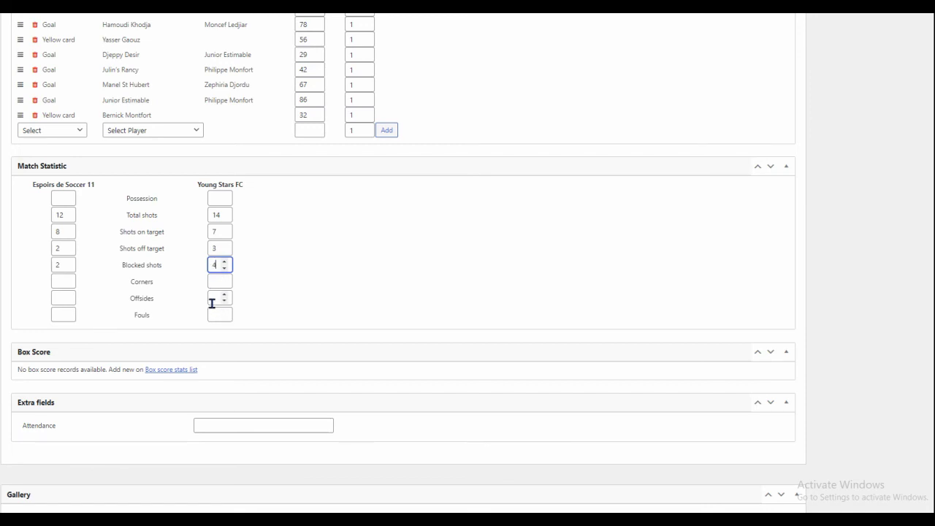
Enter 2 corners and 6 fouls for Espoirs de Soccer 11, and 3 corners and 5 fouls for Young Stars FC
click(217, 281)
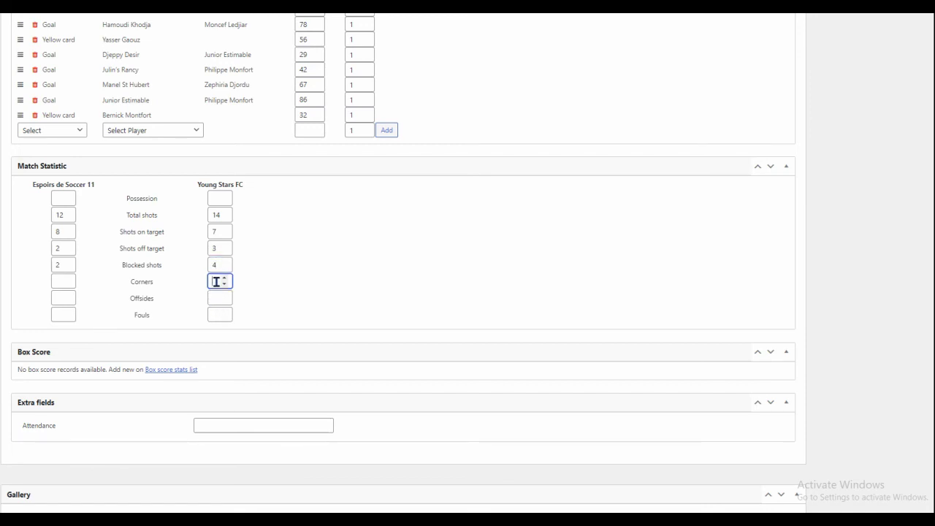
text(3)
click(55, 282)
text(2)
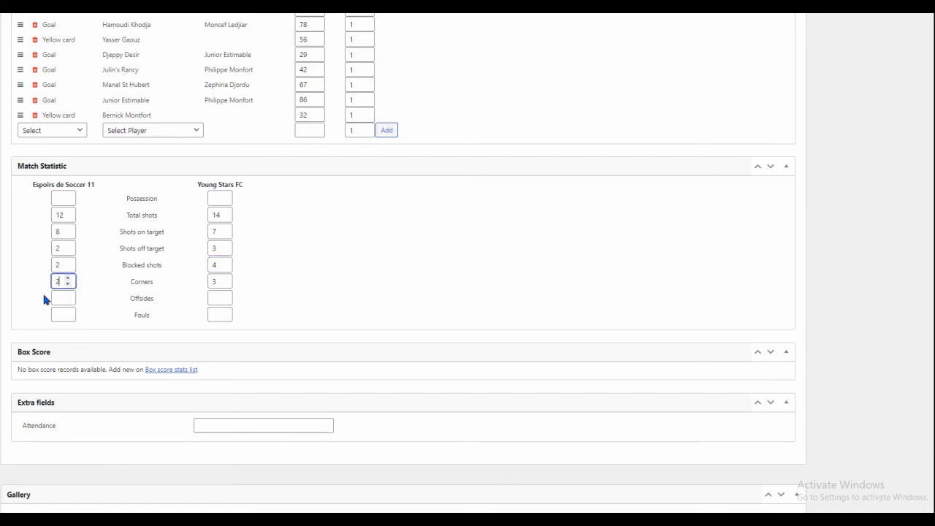
click(55, 297)
click(60, 314)
click(212, 313)
text(5)
Set the match attendance to 128 in the extra fields
scroll(271, 330, down, 2)
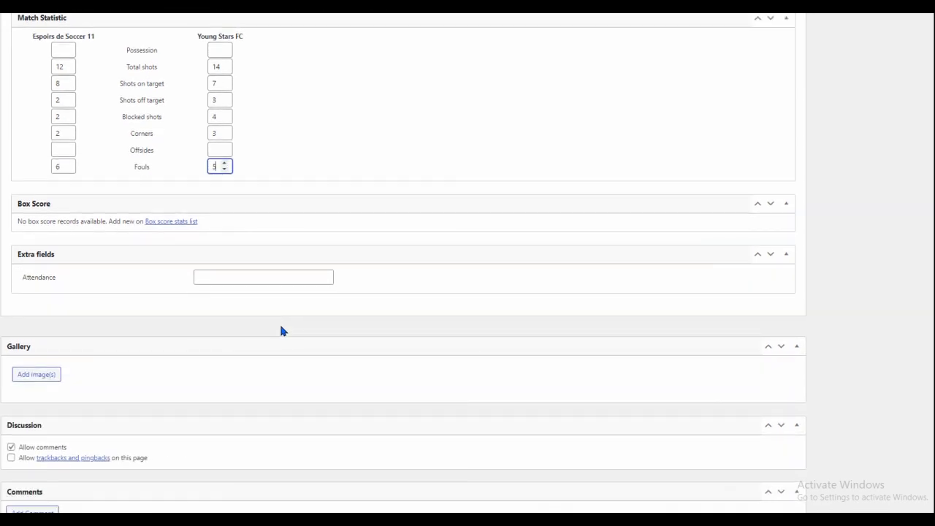
scroll(282, 331, down, 1)
click(241, 222)
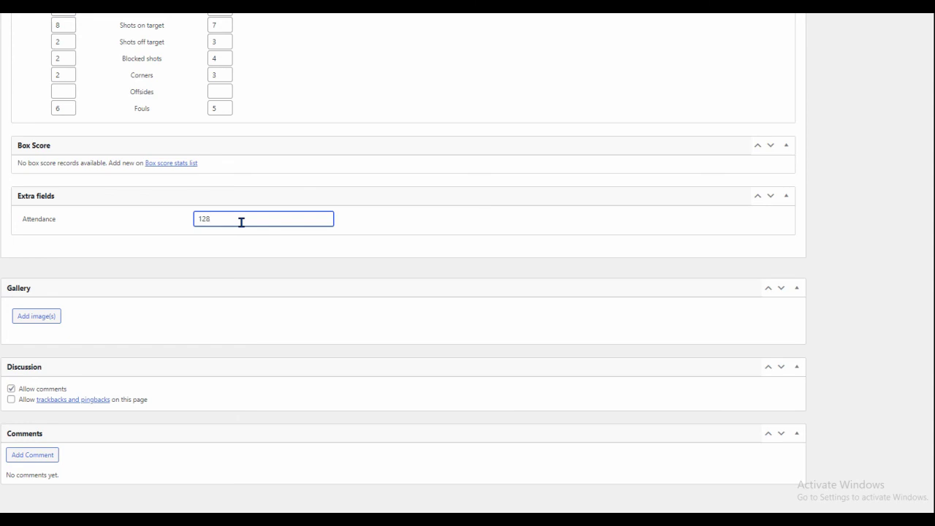
Add the fifth and sixth match-sheet photos from the media library to the match gallery and update the match
click(44, 318)
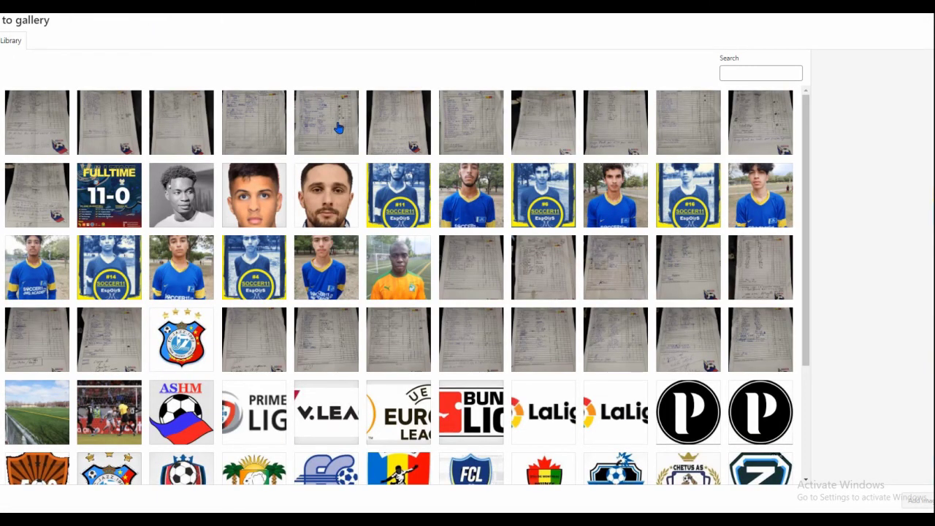
click(339, 128)
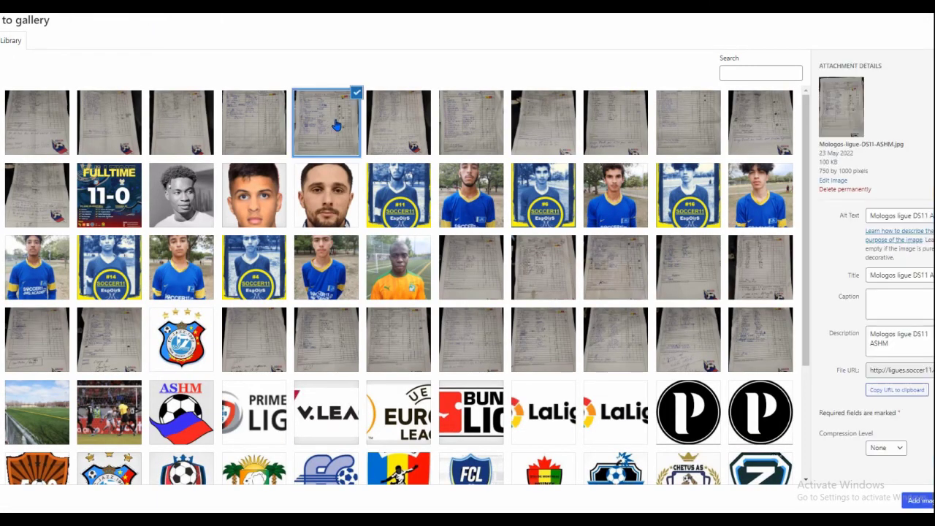
click(406, 128)
click(921, 501)
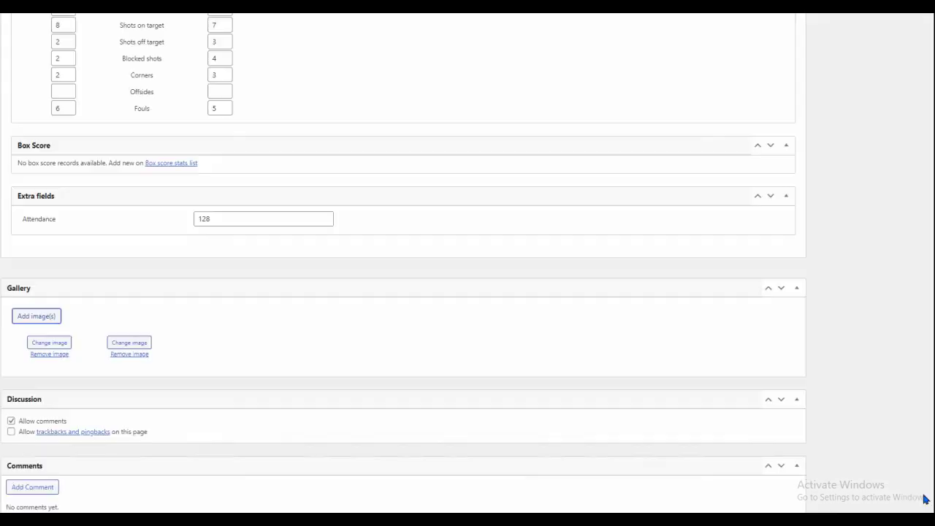
scroll(680, 346, up, 15)
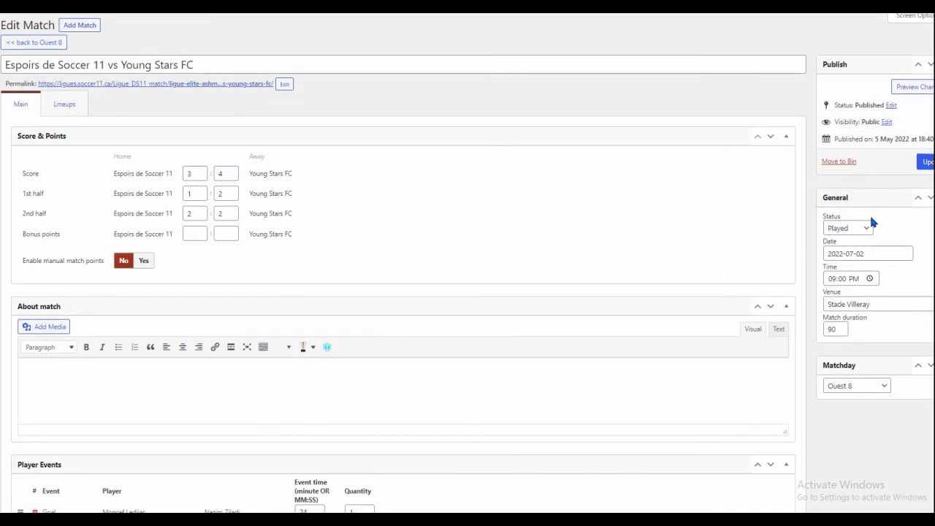
click(928, 162)
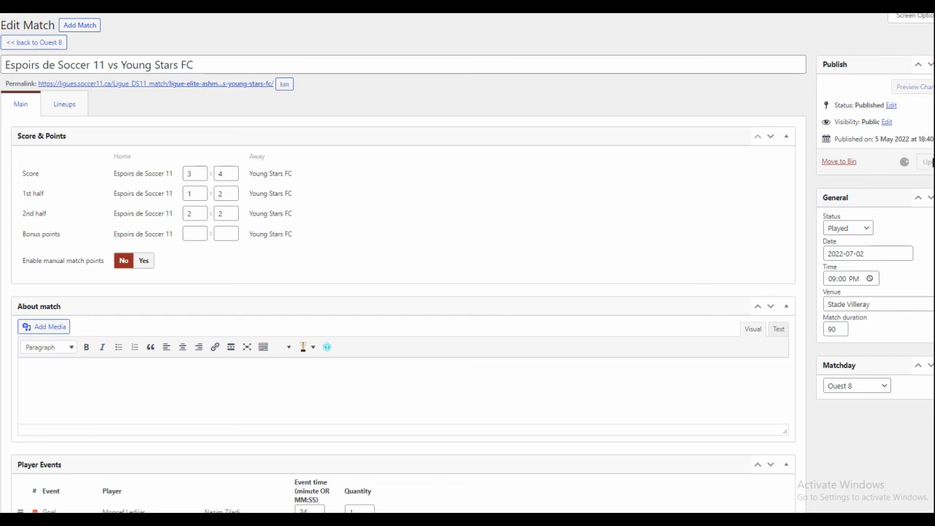